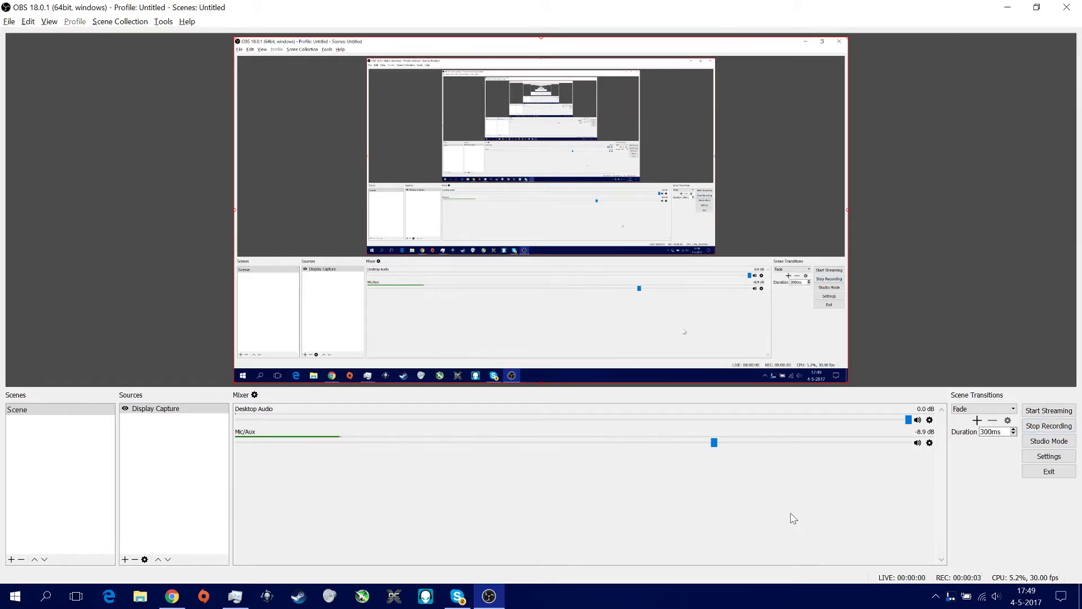
# Minimise OBS, lower the volume, and move the iTunes and Winamp shortcuts to the desktop centre.
pyautogui.click(1012, 9)
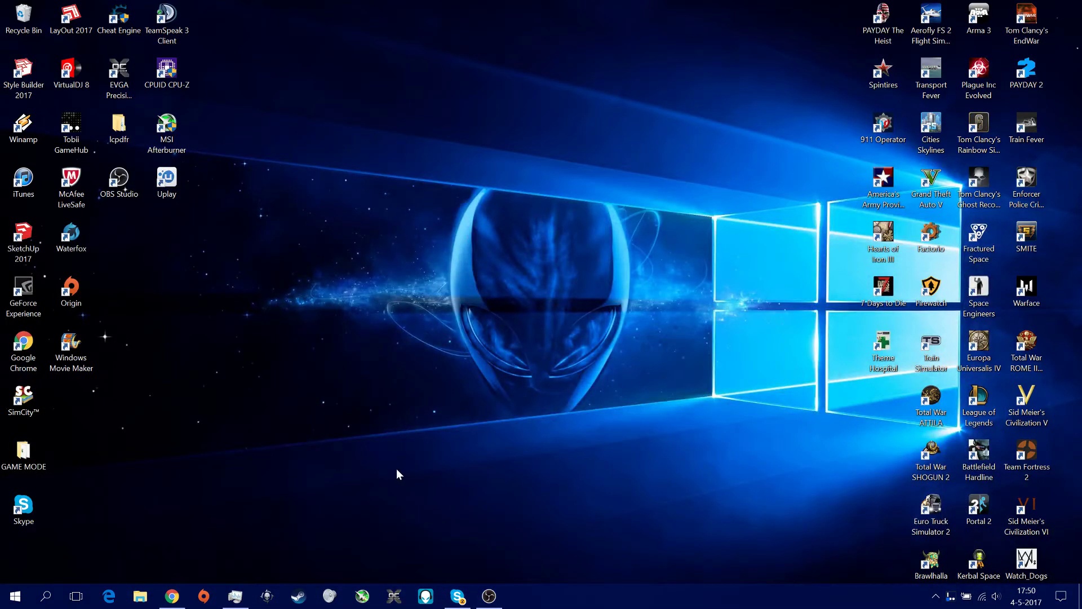
pyautogui.press('XF86AudioLowerVolume')
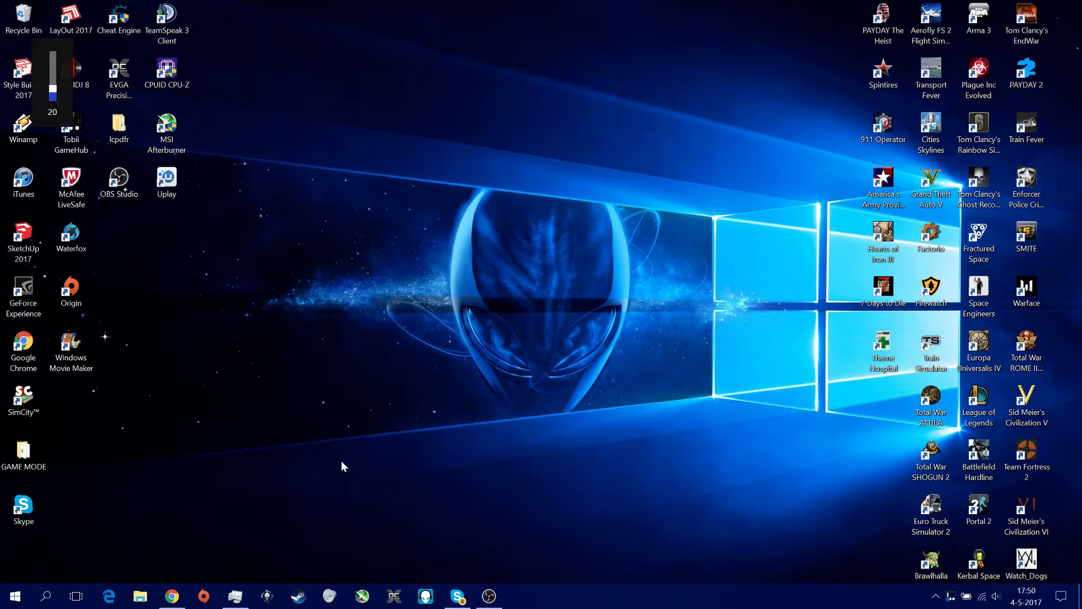
pyautogui.moveTo(24, 177); pyautogui.dragTo(501, 179)
pyautogui.moveTo(23, 124); pyautogui.dragTo(543, 185)
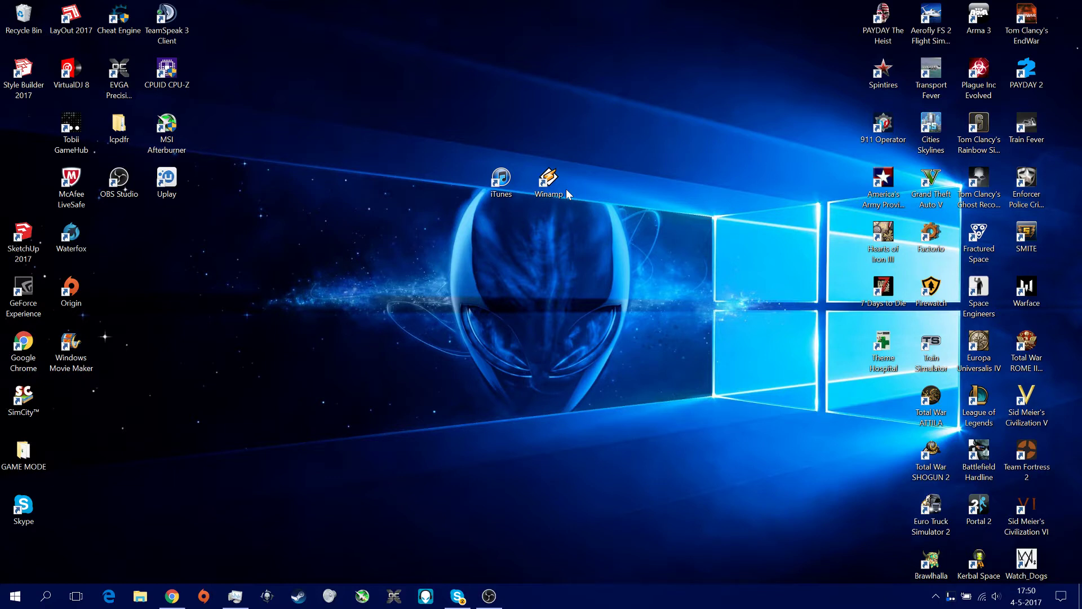
# Select the iTunes and Winamp shortcuts together a few times, leaving them deselected.
pyautogui.moveTo(572, 229); pyautogui.dragTo(482, 110)
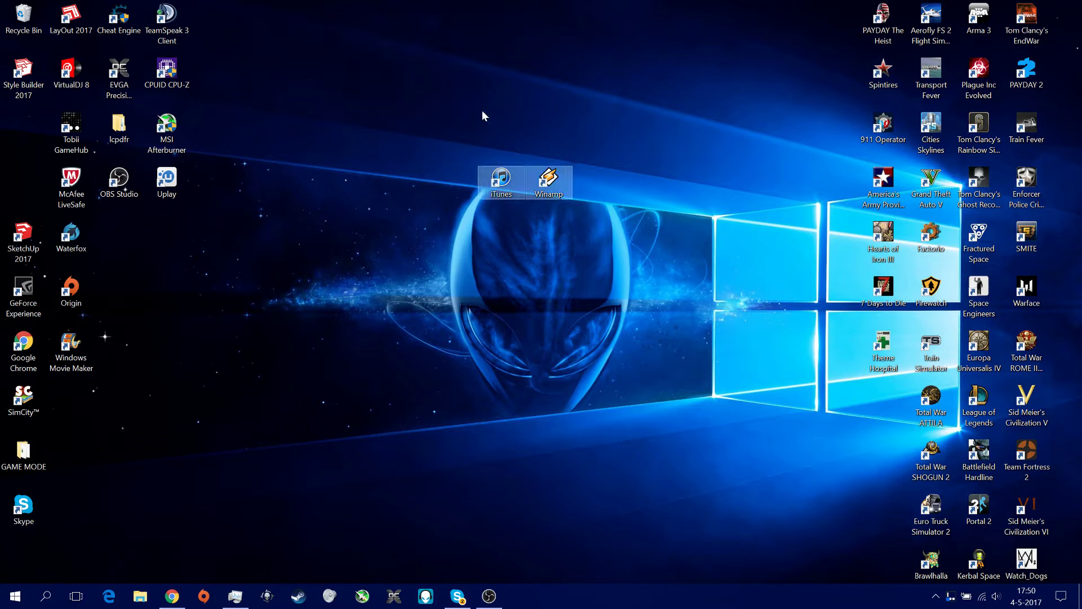
pyautogui.click(519, 249)
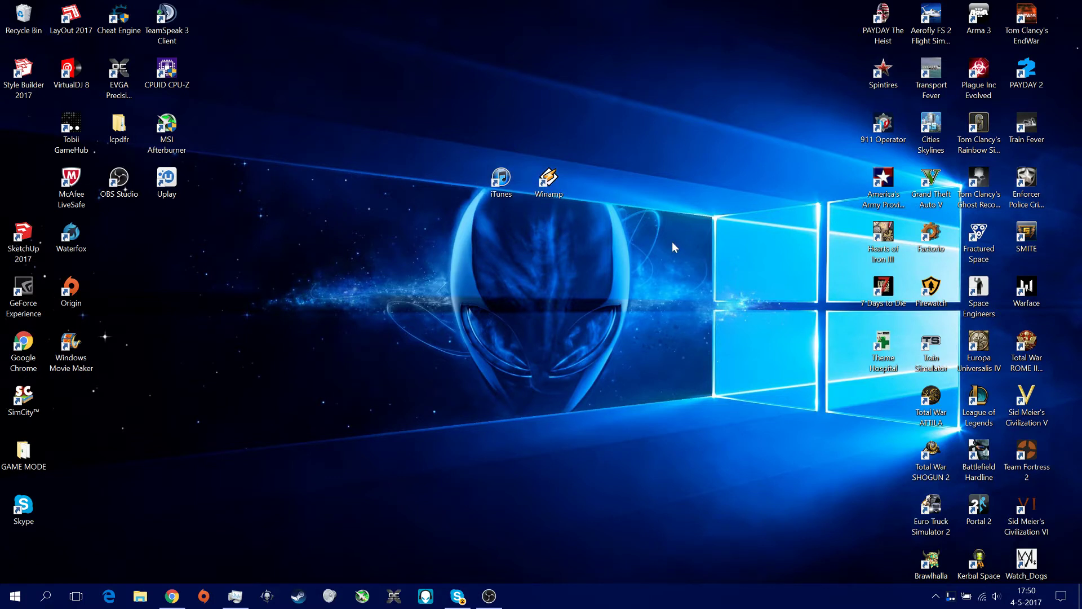
pyautogui.moveTo(626, 224); pyautogui.dragTo(362, 100)
pyautogui.moveTo(393, 116); pyautogui.dragTo(603, 226)
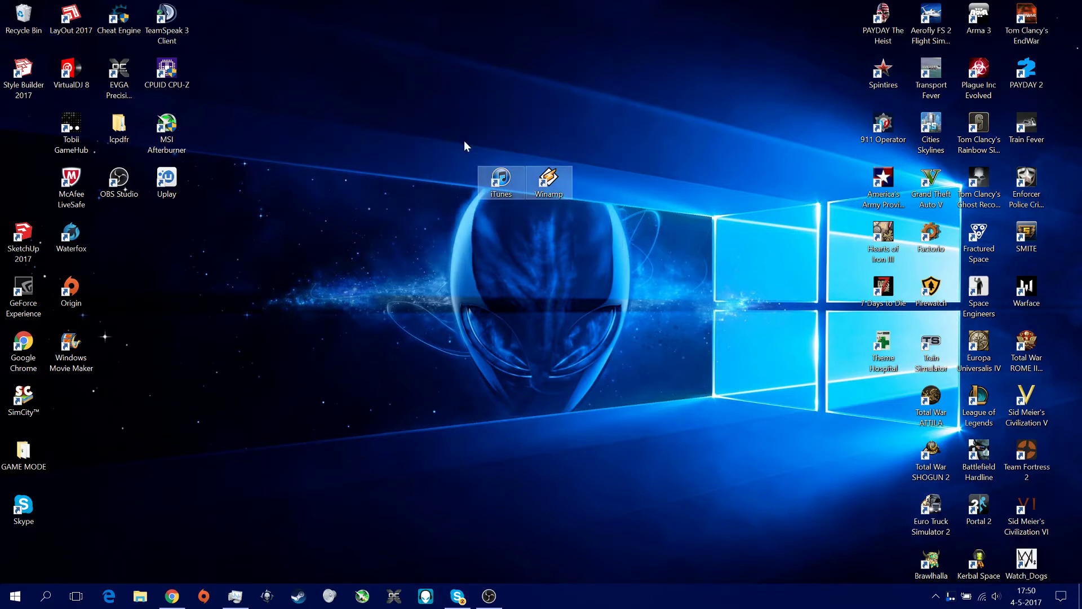
pyautogui.moveTo(422, 113); pyautogui.dragTo(331, 68)
pyautogui.click(416, 165)
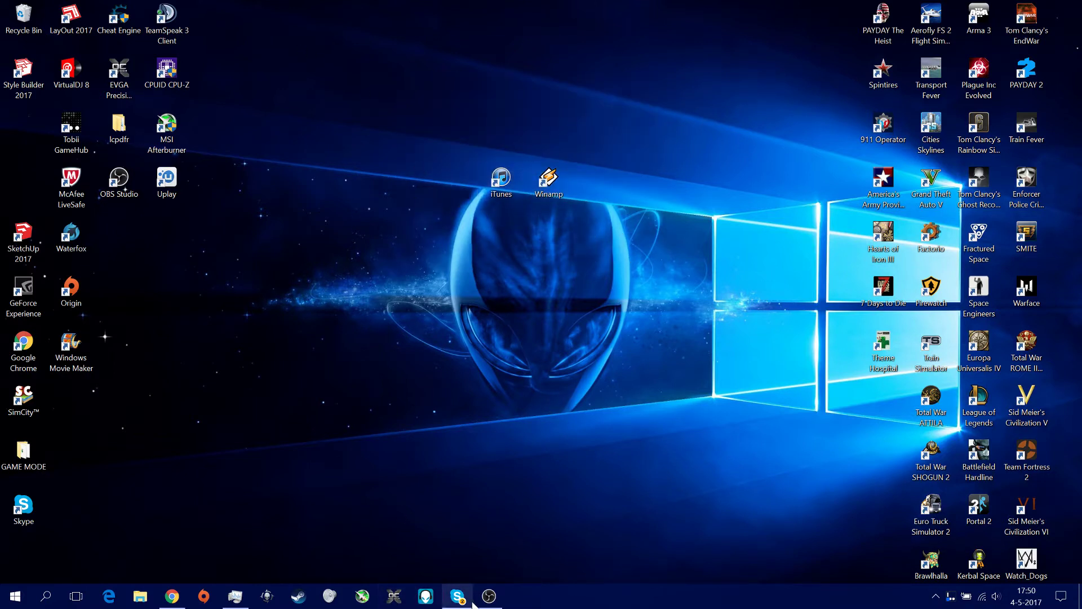
pyautogui.moveTo(486, 605)
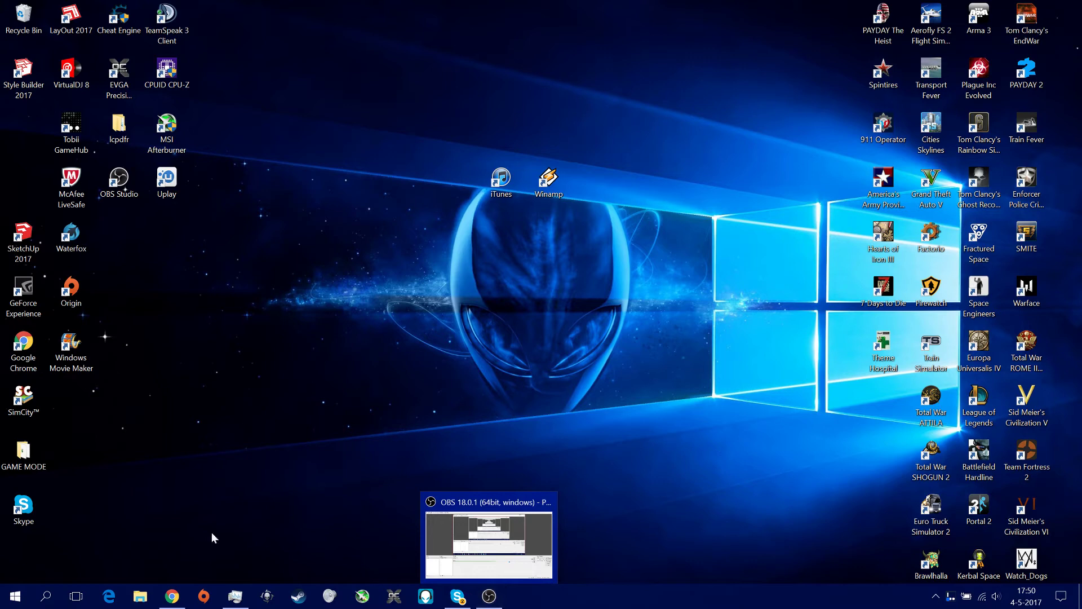
pyautogui.click(172, 596)
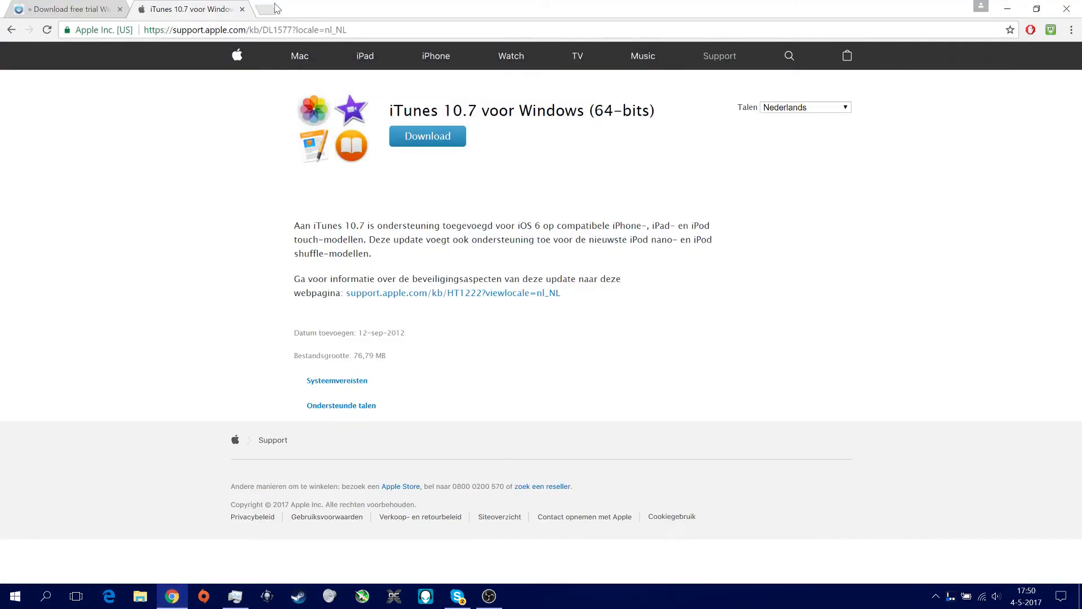
pyautogui.click(265, 9)
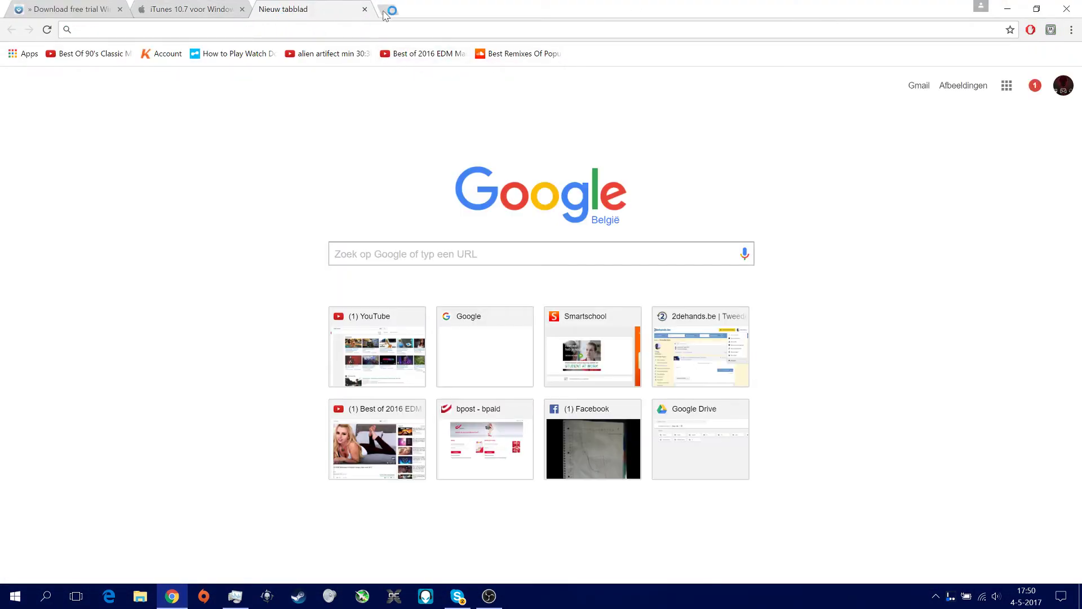
pyautogui.click(365, 10)
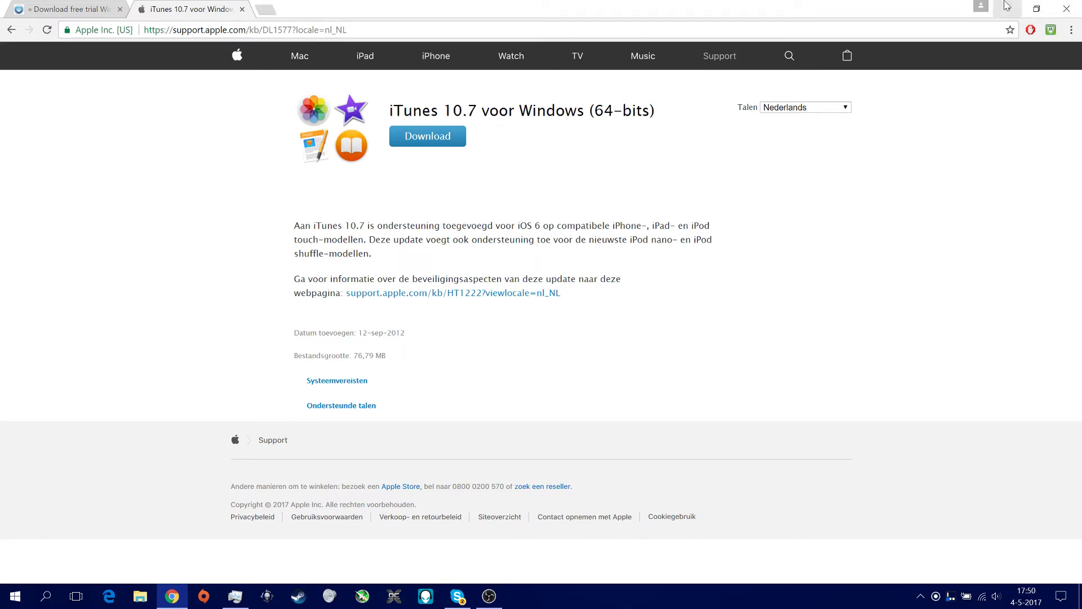
pyautogui.click(5, 2)
pyautogui.click(28, 7)
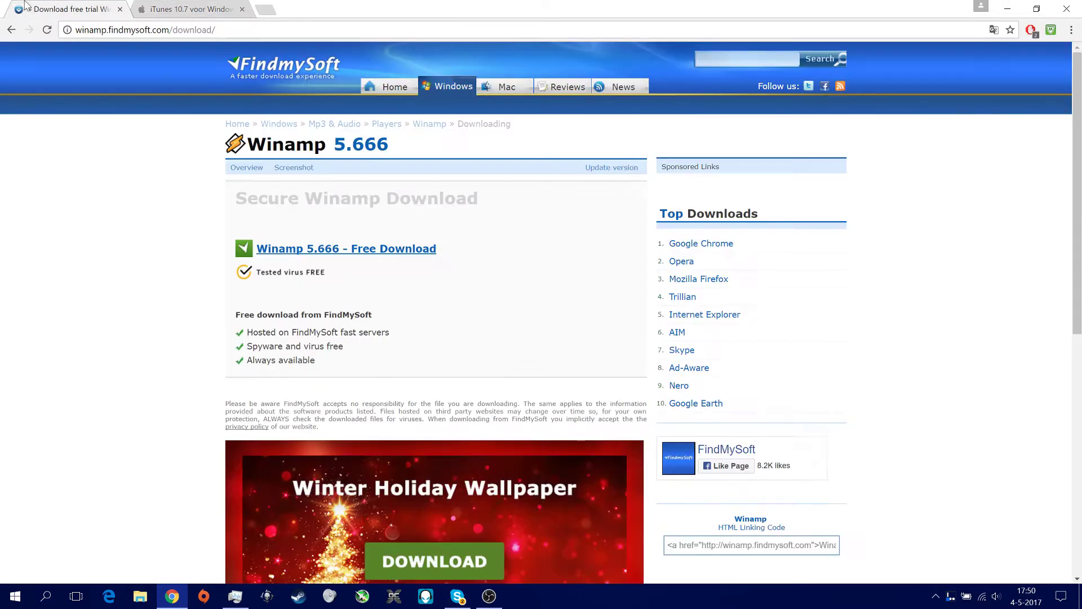
pyautogui.click(220, 7)
pyautogui.click(1014, 4)
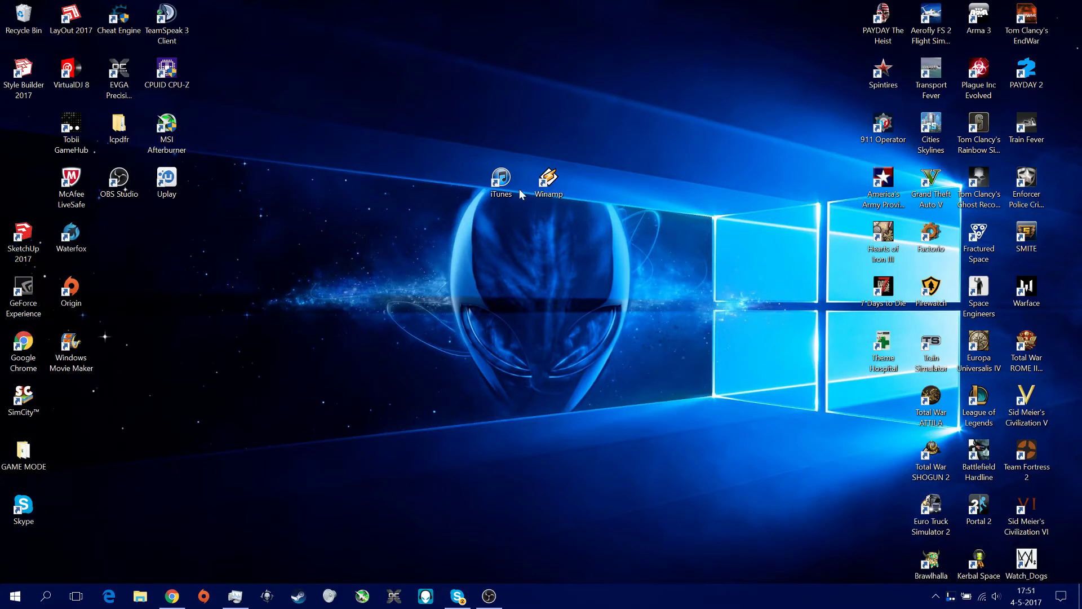
pyautogui.click(174, 601)
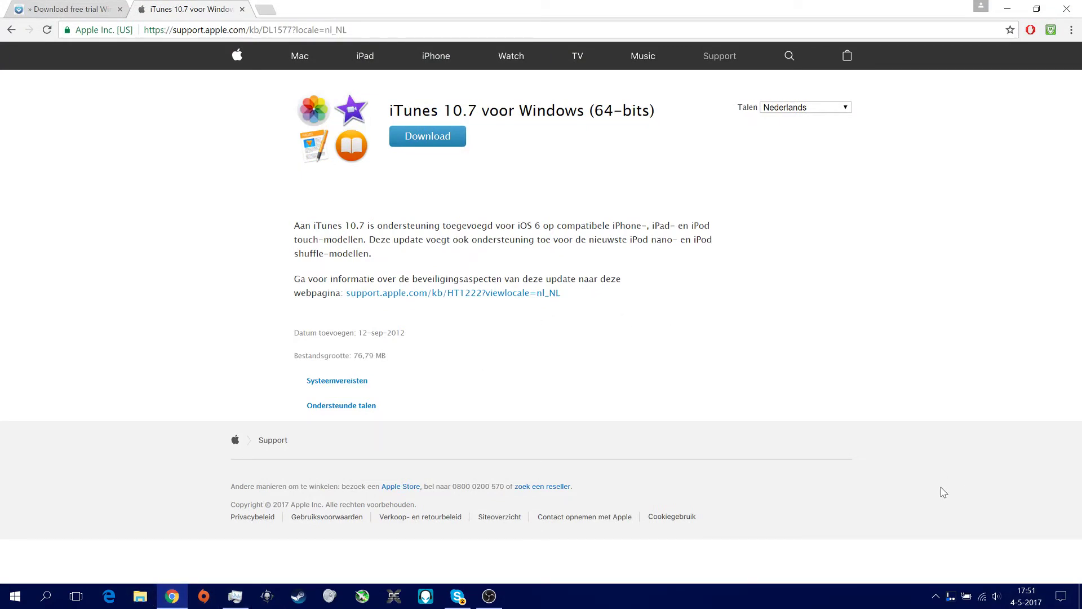
pyautogui.click(1008, 9)
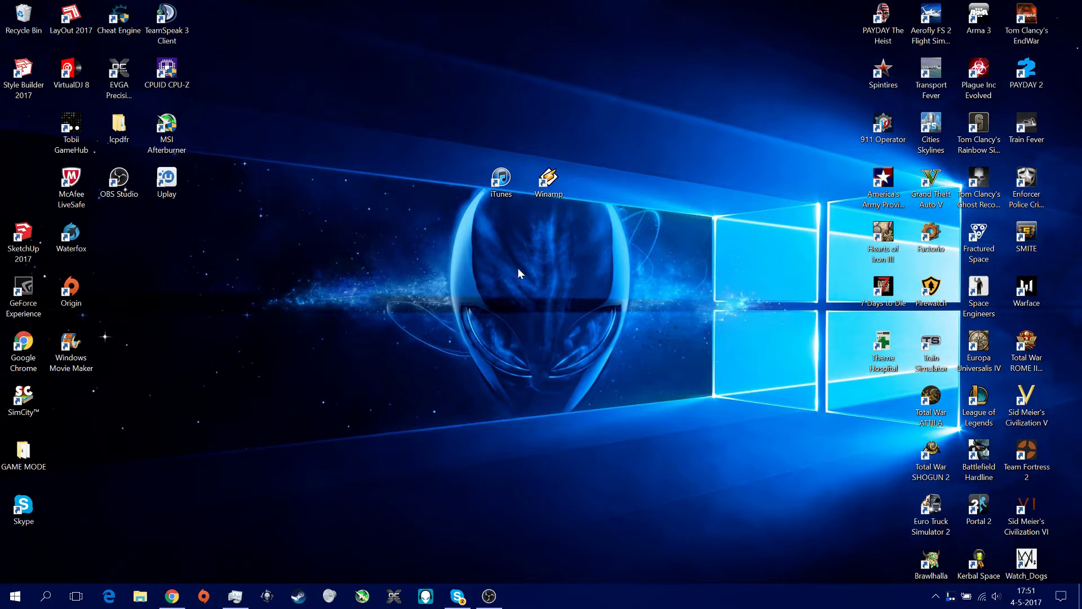
pyautogui.moveTo(512, 185); pyautogui.dragTo(465, 182)
pyautogui.moveTo(48, 561)
pyautogui.mouseDown()
pyautogui.moveTo(28, 172)
pyautogui.moveTo(22, 259)
pyautogui.mouseUp()
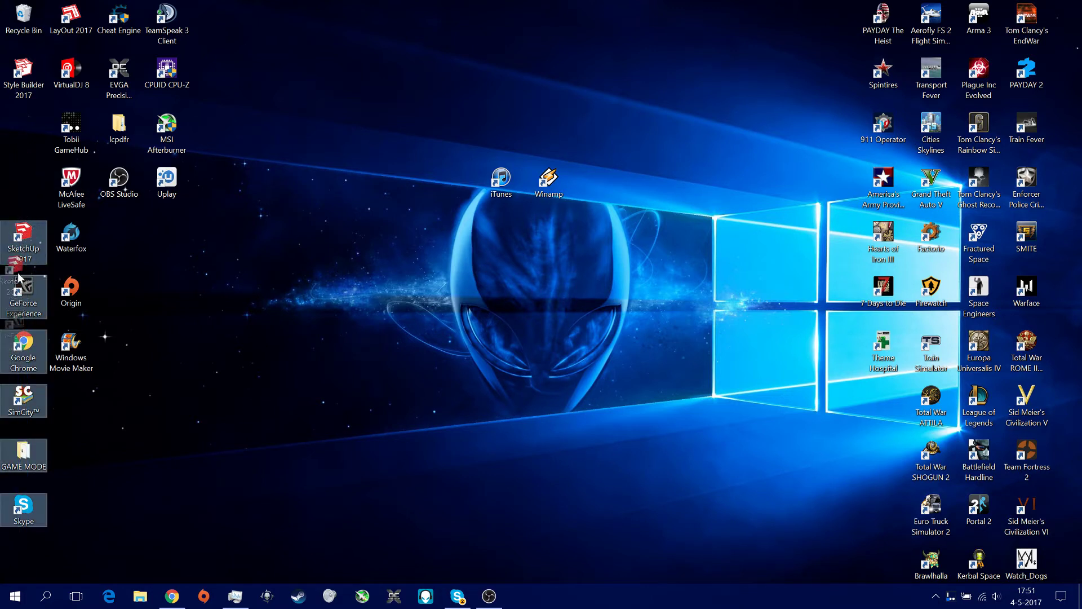
pyautogui.click(339, 301)
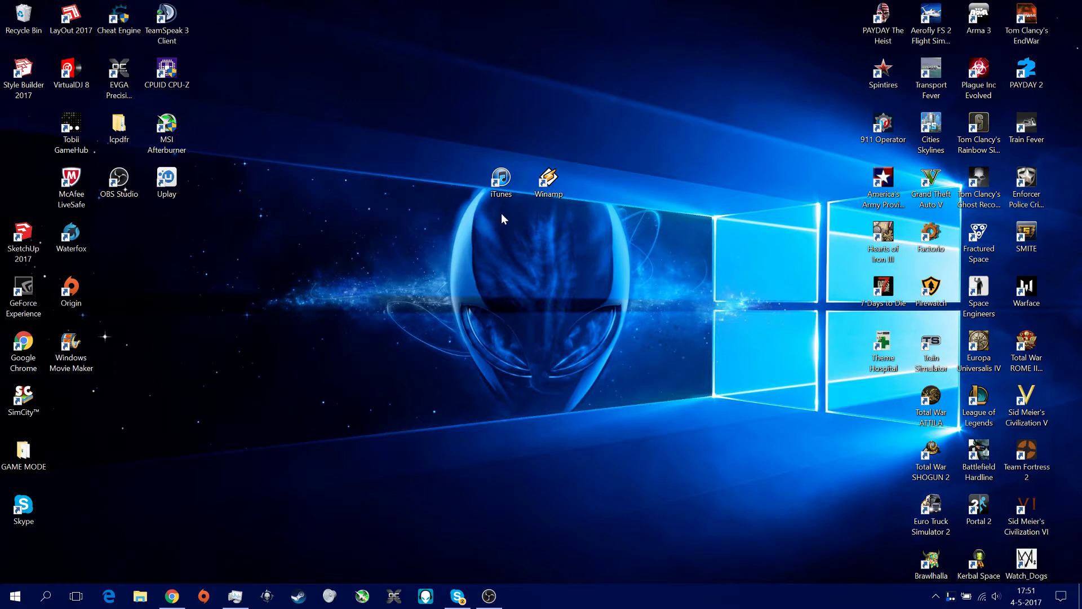
pyautogui.click(174, 602)
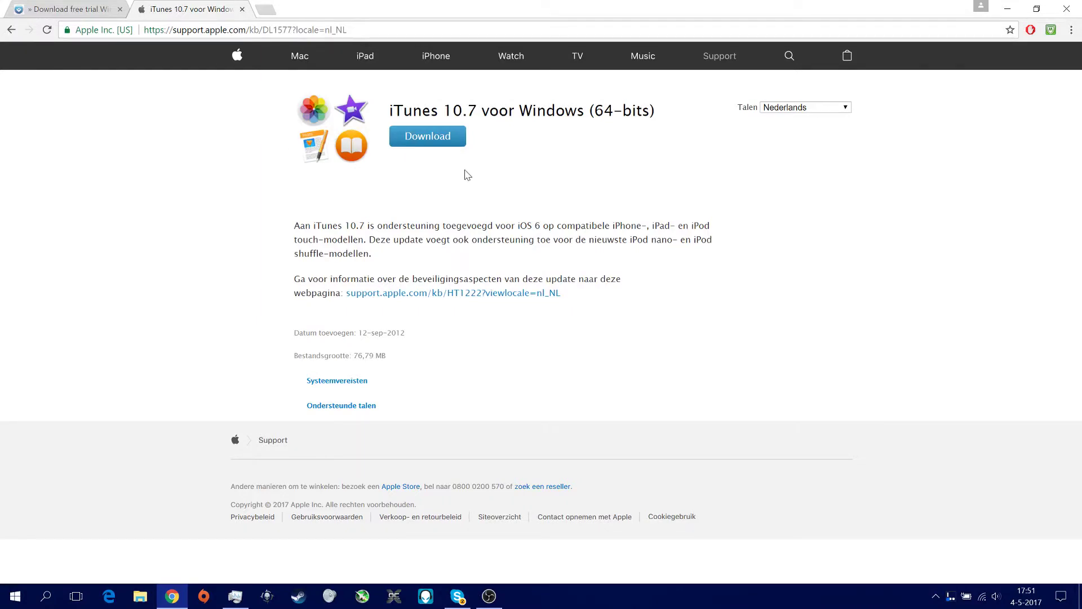
pyautogui.moveTo(453, 111); pyautogui.dragTo(508, 110)
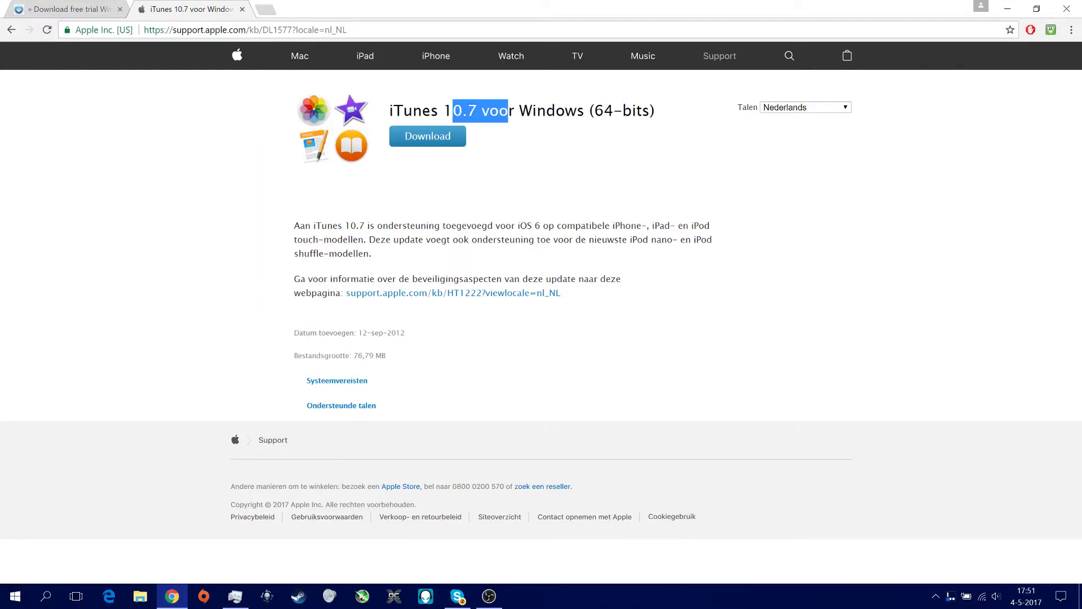
pyautogui.click(509, 110)
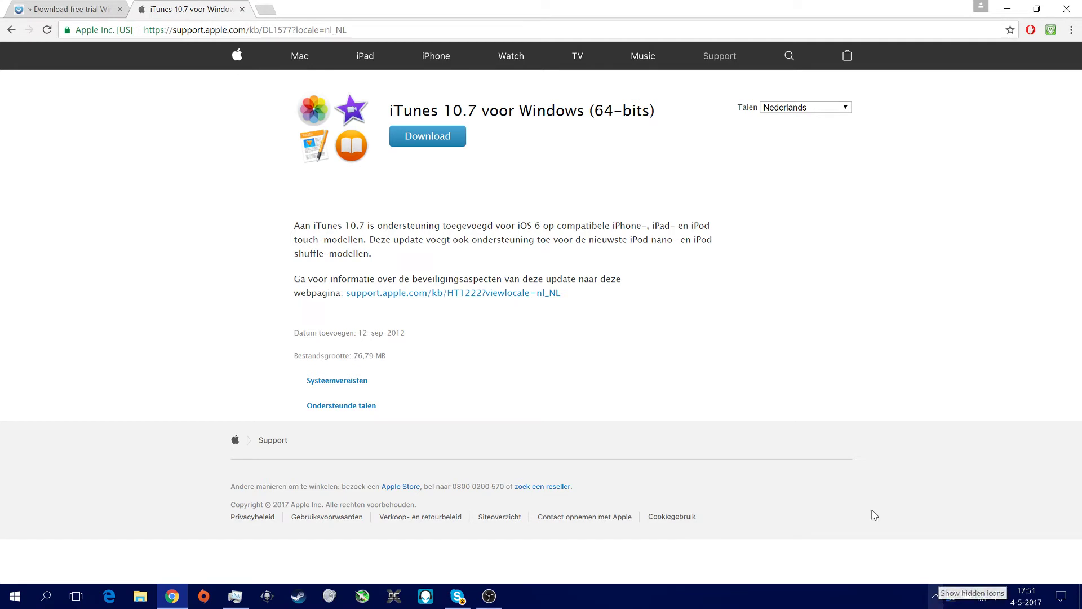
pyautogui.moveTo(614, 111); pyautogui.dragTo(595, 111)
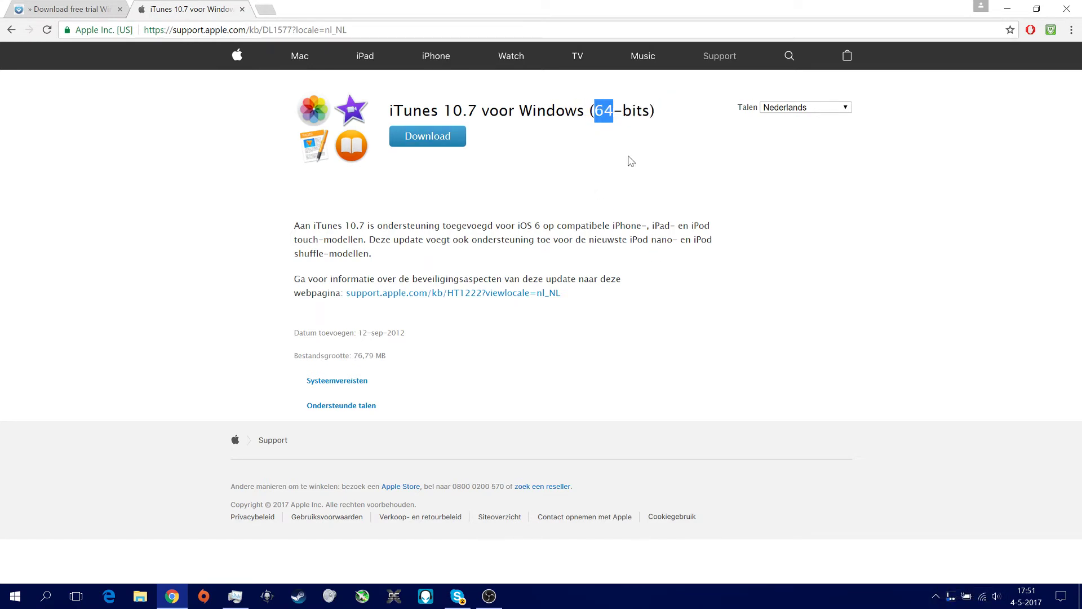
pyautogui.click(582, 347)
pyautogui.moveTo(458, 374); pyautogui.dragTo(312, 356)
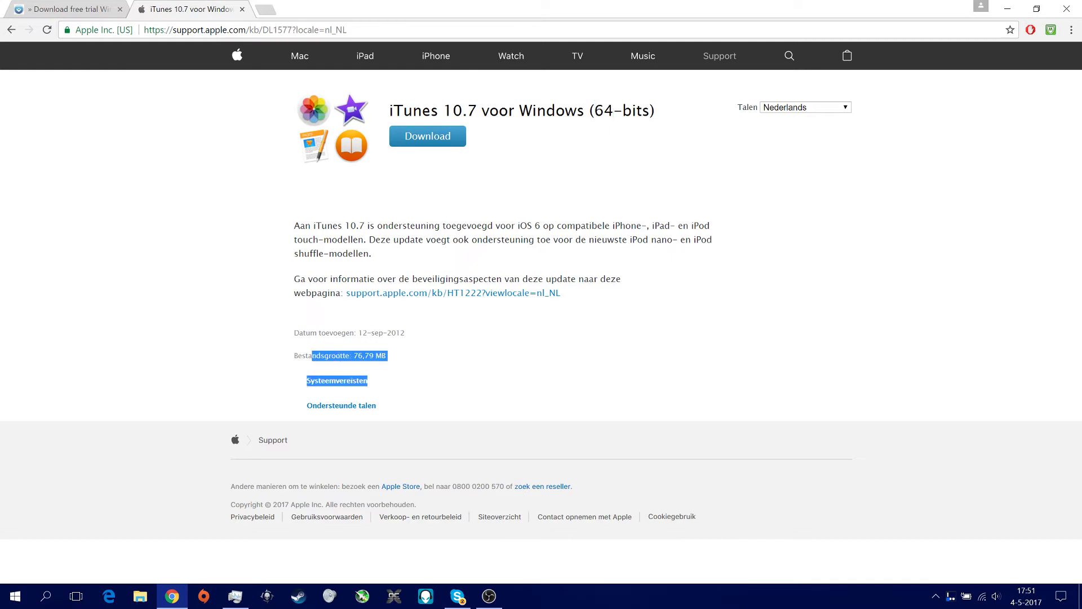
pyautogui.click(494, 340)
pyautogui.moveTo(384, 354); pyautogui.dragTo(279, 318)
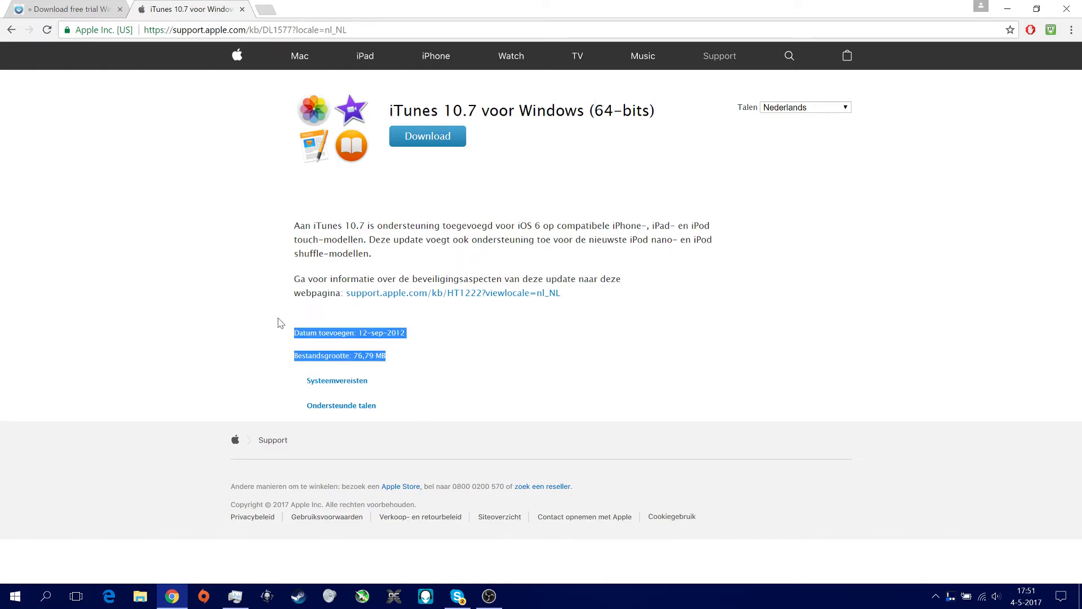
pyautogui.click(419, 337)
pyautogui.moveTo(411, 334); pyautogui.dragTo(358, 334)
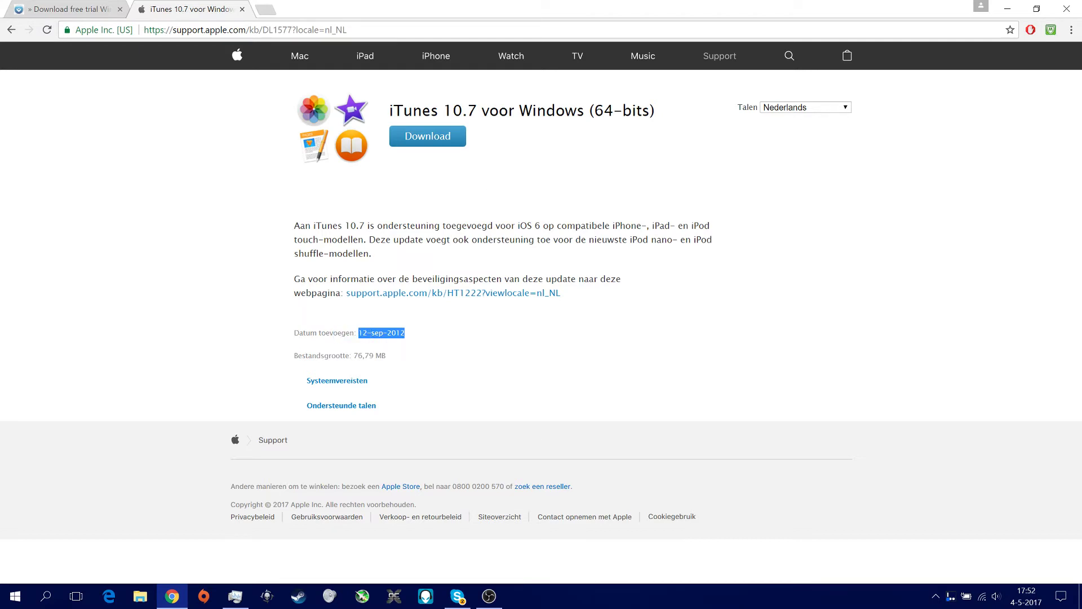
pyautogui.click(514, 155)
pyautogui.click(51, 13)
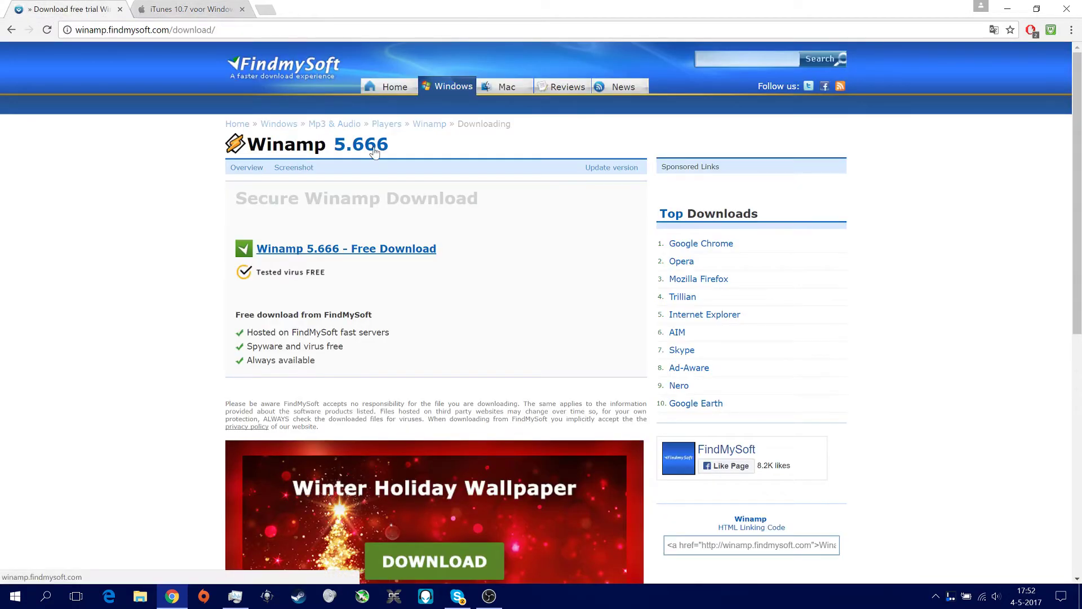
pyautogui.scroll(-8, 890, 225)
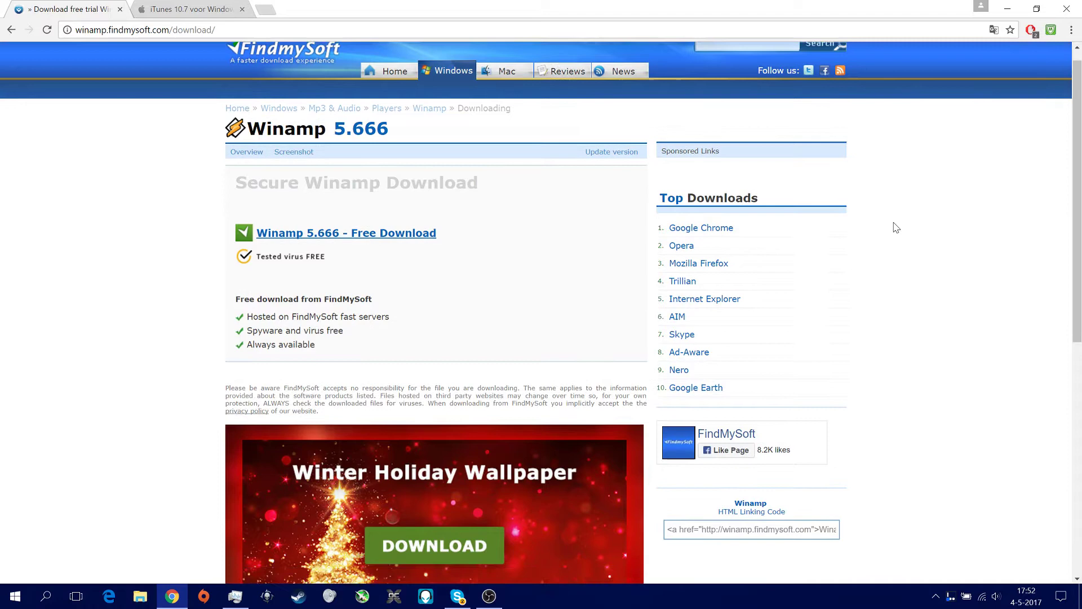
pyautogui.scroll(8, 891, 235)
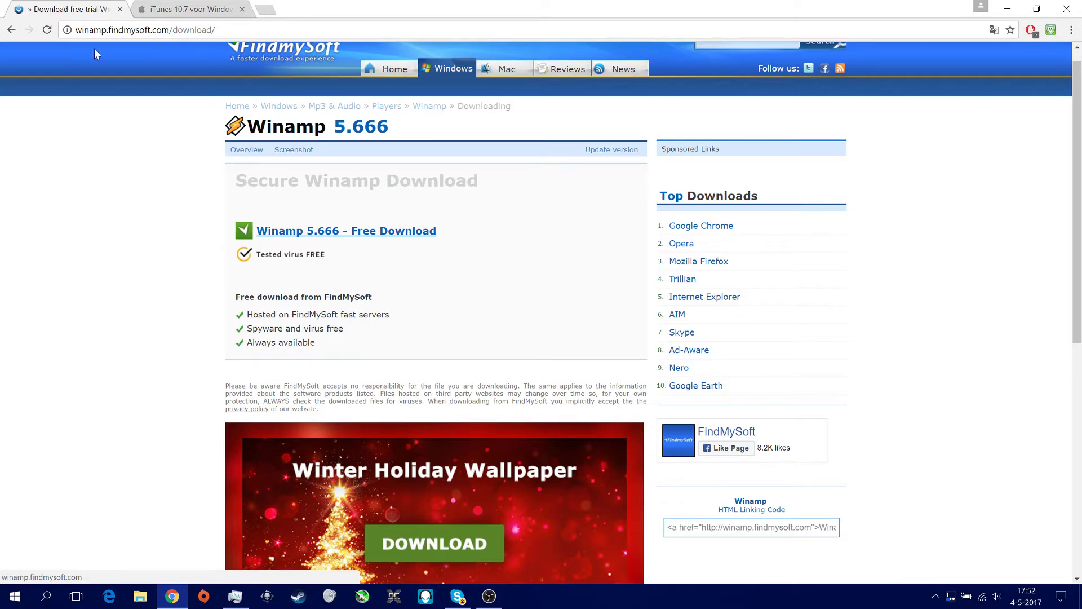
pyautogui.click(158, 7)
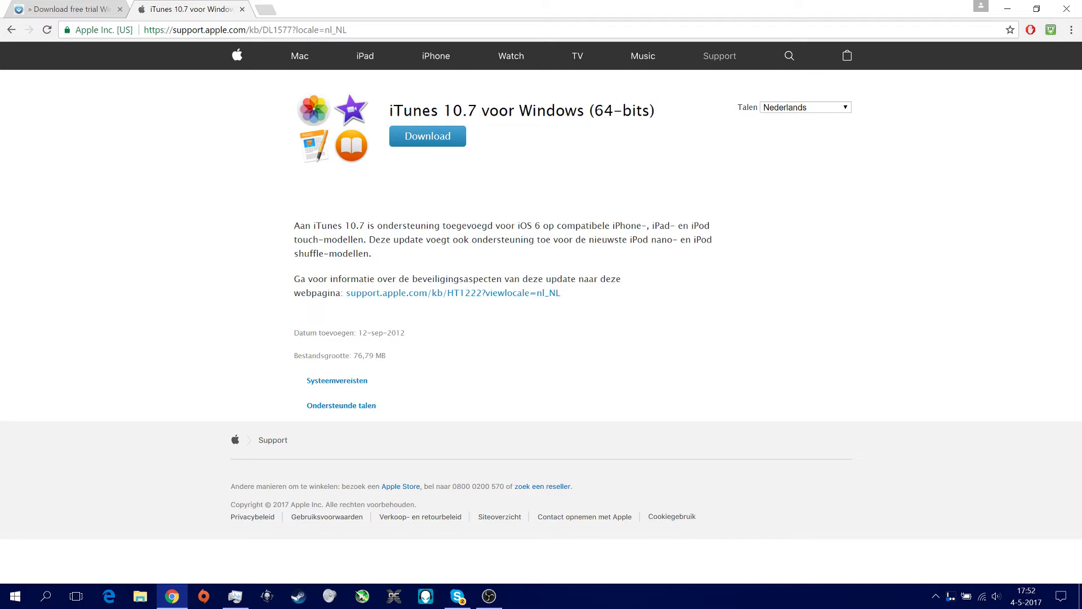
pyautogui.moveTo(658, 113); pyautogui.dragTo(388, 111)
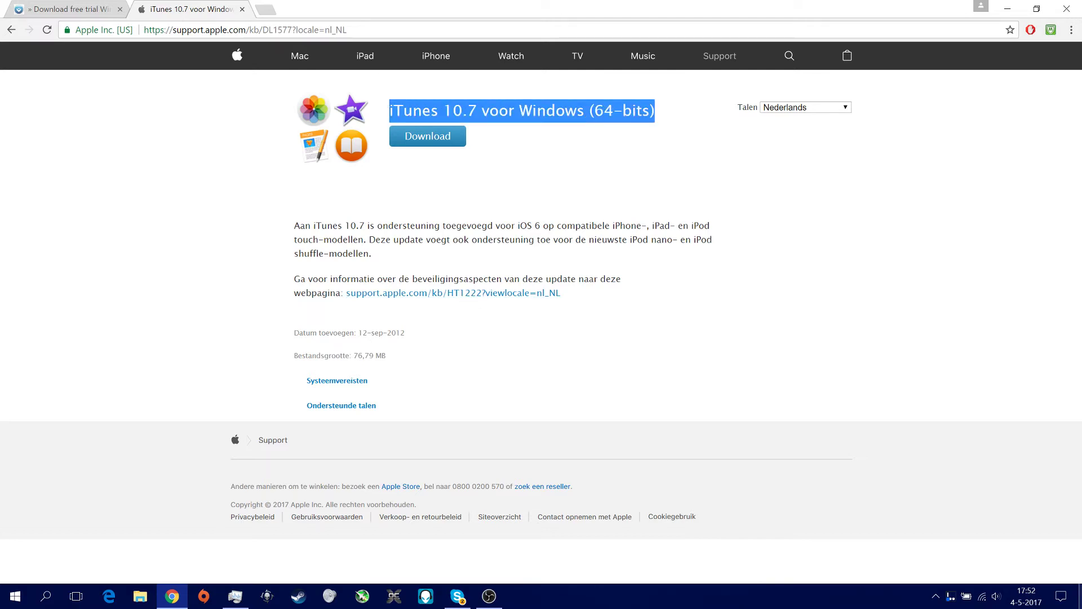
pyautogui.press('super+d')
pyautogui.moveTo(454, 139); pyautogui.dragTo(411, 137)
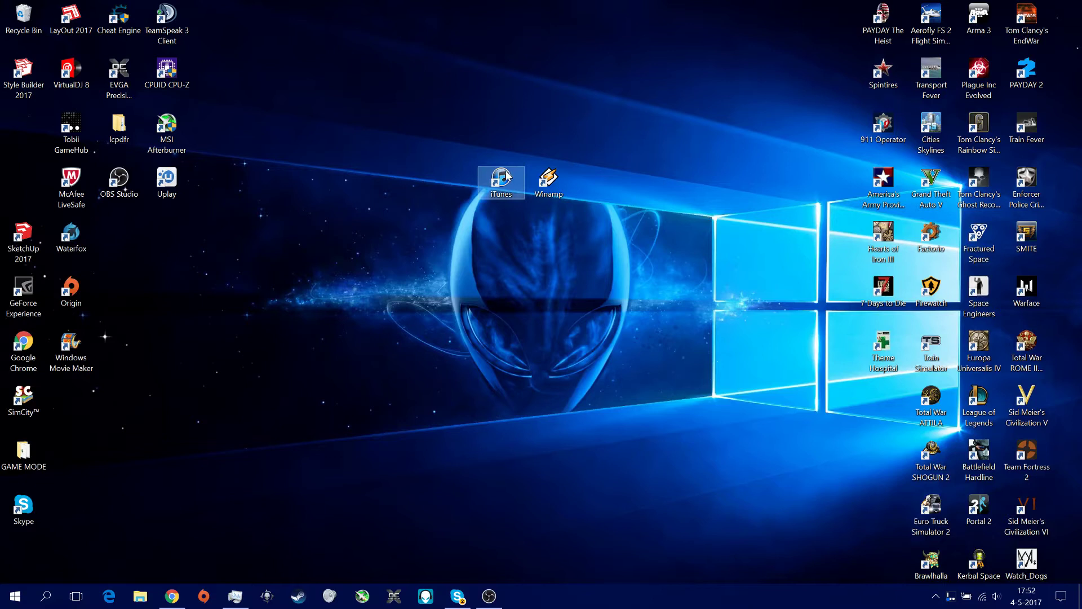
# Launch iTunes, choose Alienware AlienFX under View > Visual Effects, then close iTunes.
pyautogui.click(508, 54)
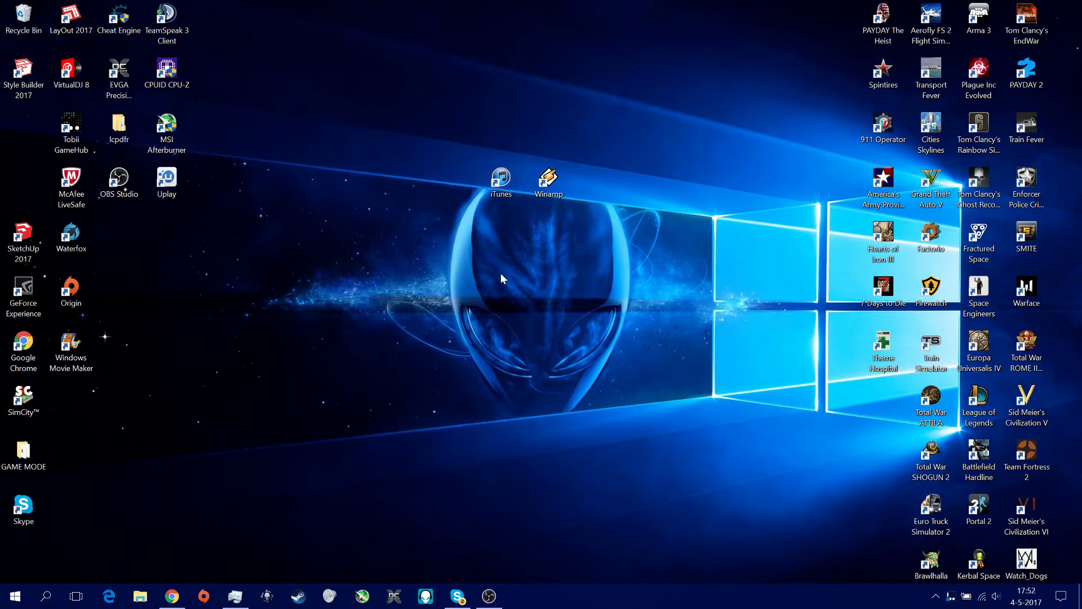
pyautogui.doubleClick(513, 177)
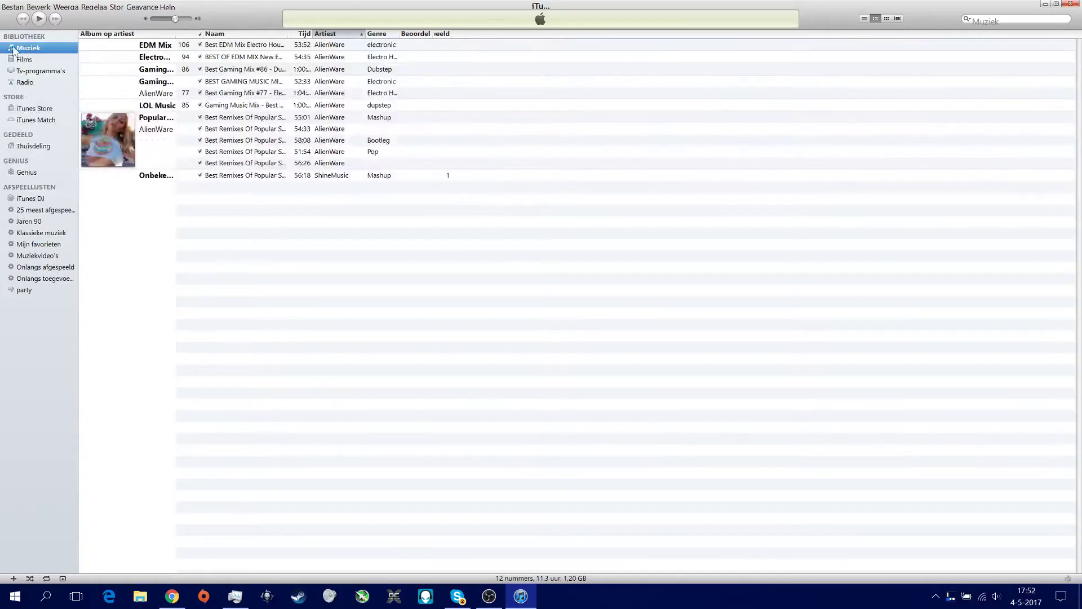
pyautogui.click(73, 9)
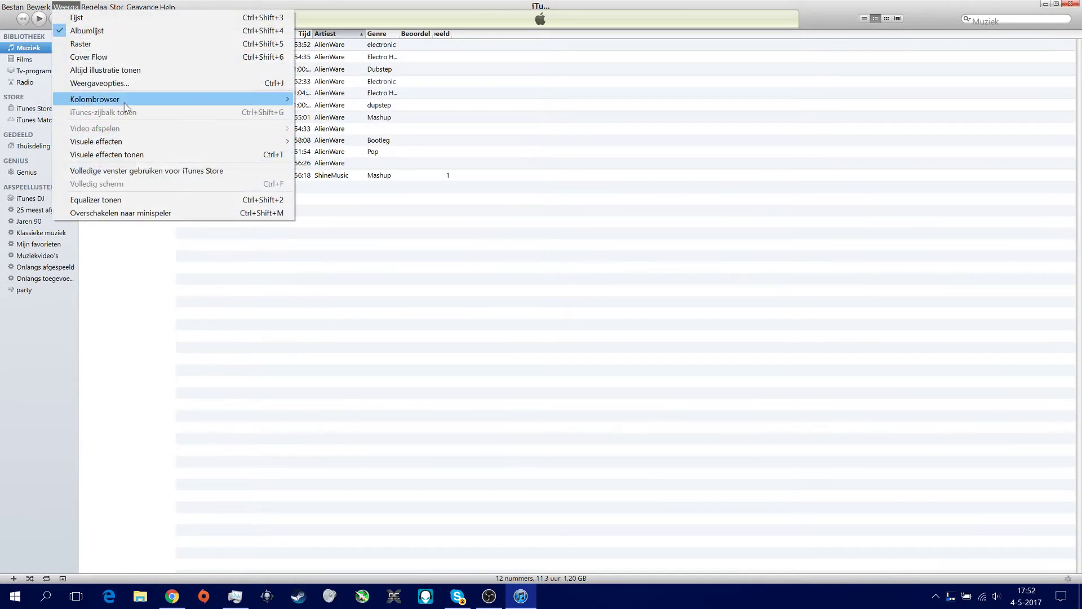
pyautogui.moveTo(194, 142)
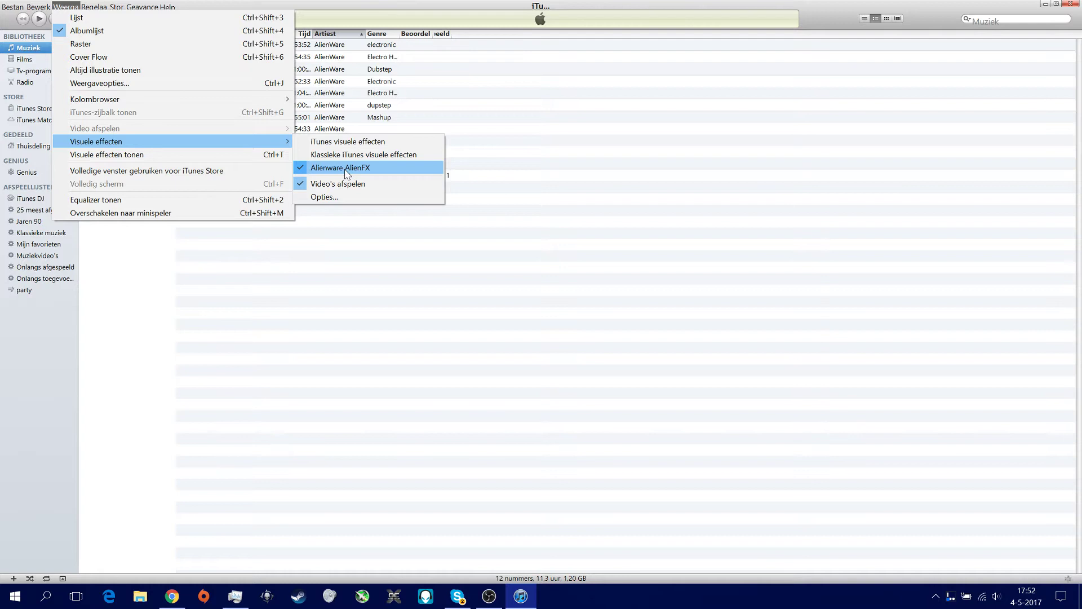
pyautogui.click(1076, 7)
pyautogui.click(1078, 5)
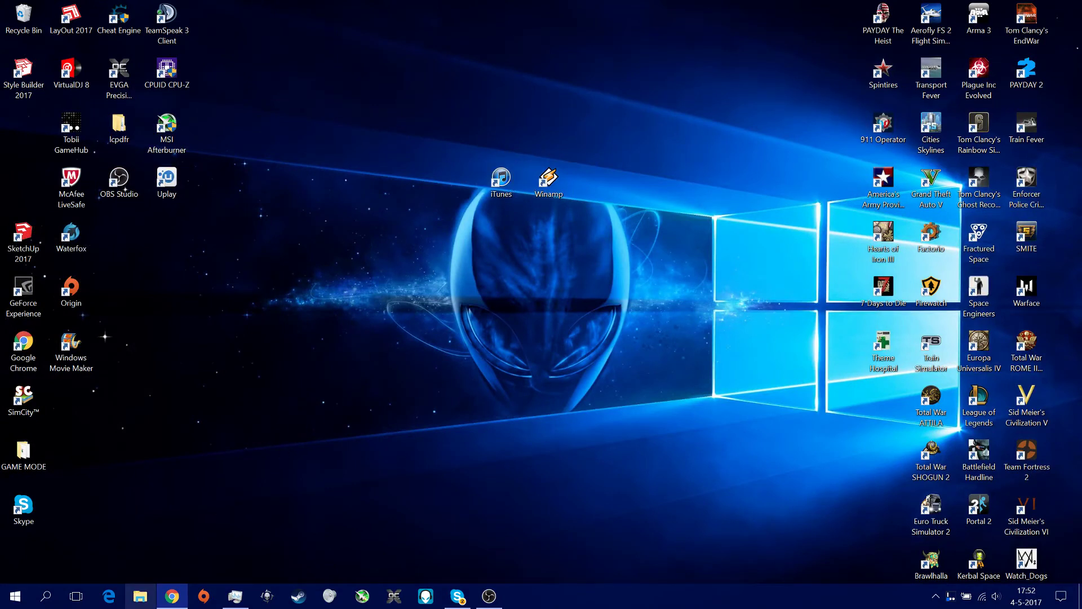
# Open File Explorer and maximise it.
pyautogui.click(140, 596)
pyautogui.click(809, 117)
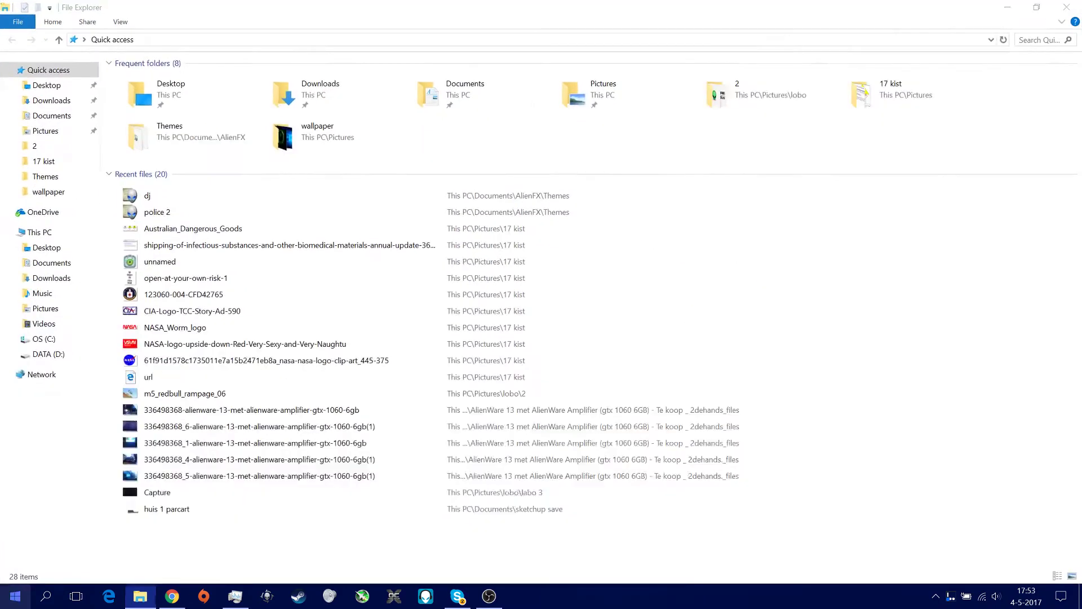
pyautogui.rightClick(15, 596)
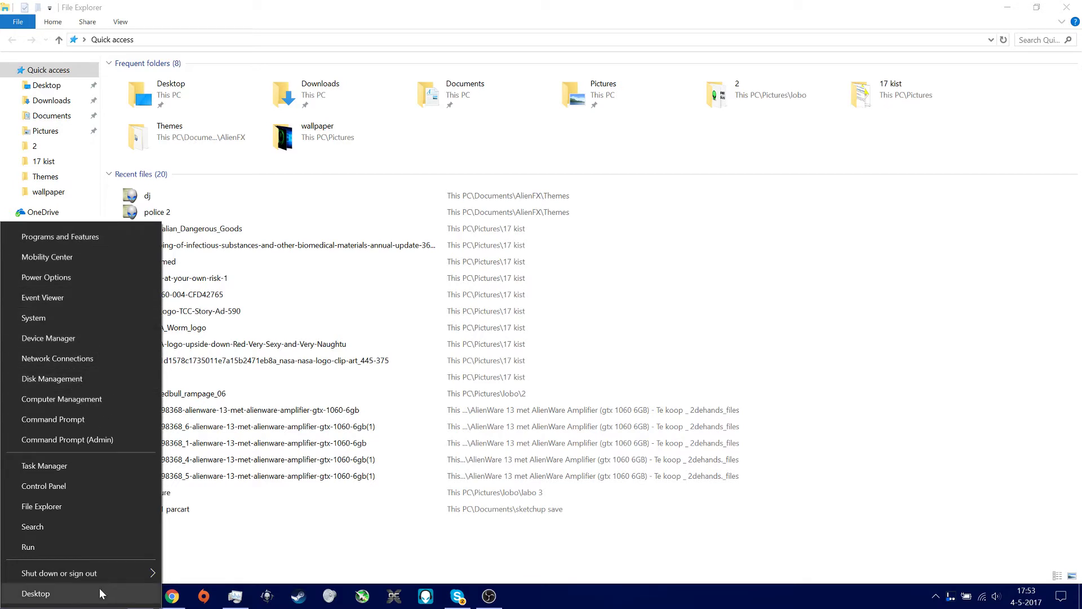
pyautogui.click(73, 510)
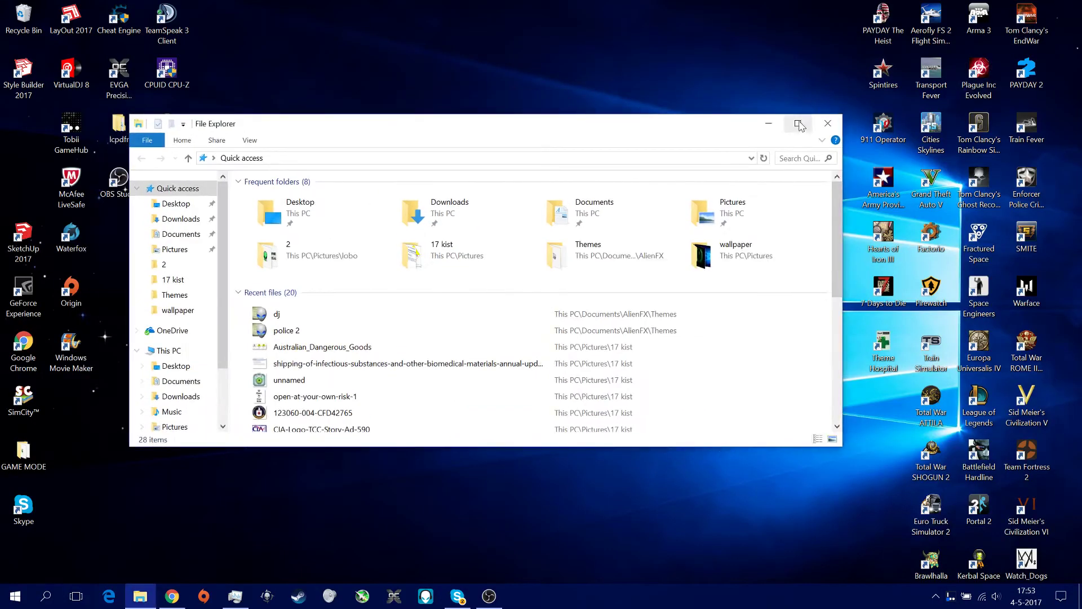
pyautogui.click(799, 124)
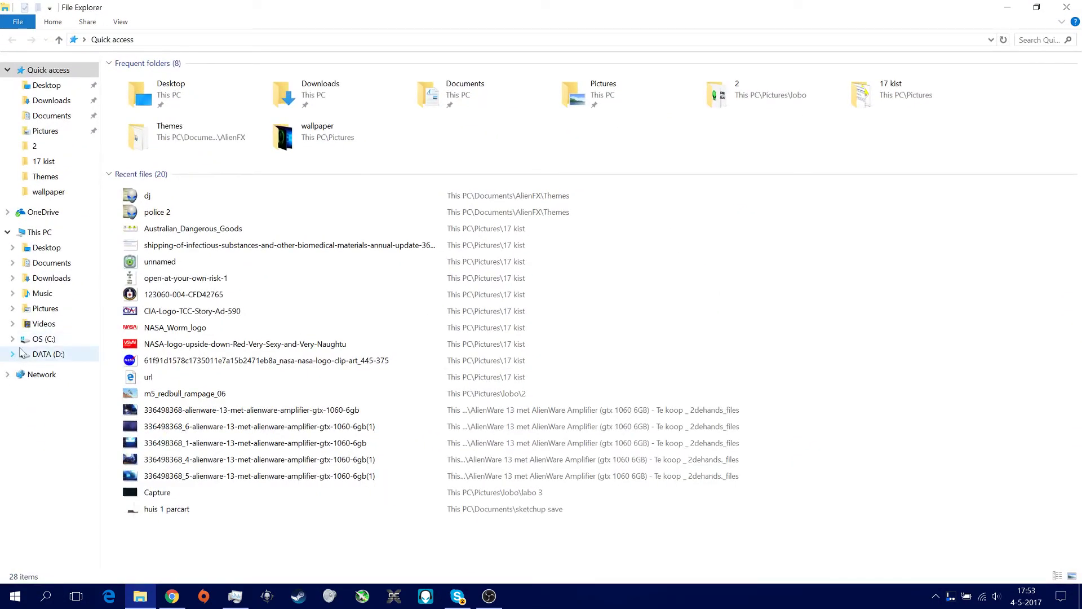
# Browse to C: > Program Files > Alienware > Command Center > Media Plugin.
pyautogui.click(39, 339)
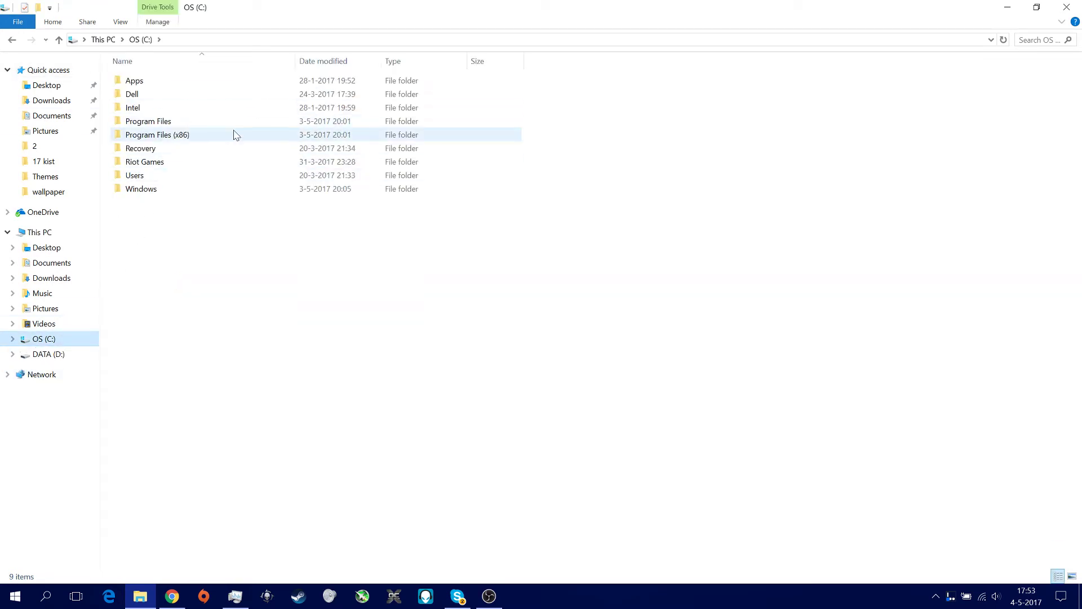
pyautogui.doubleClick(182, 125)
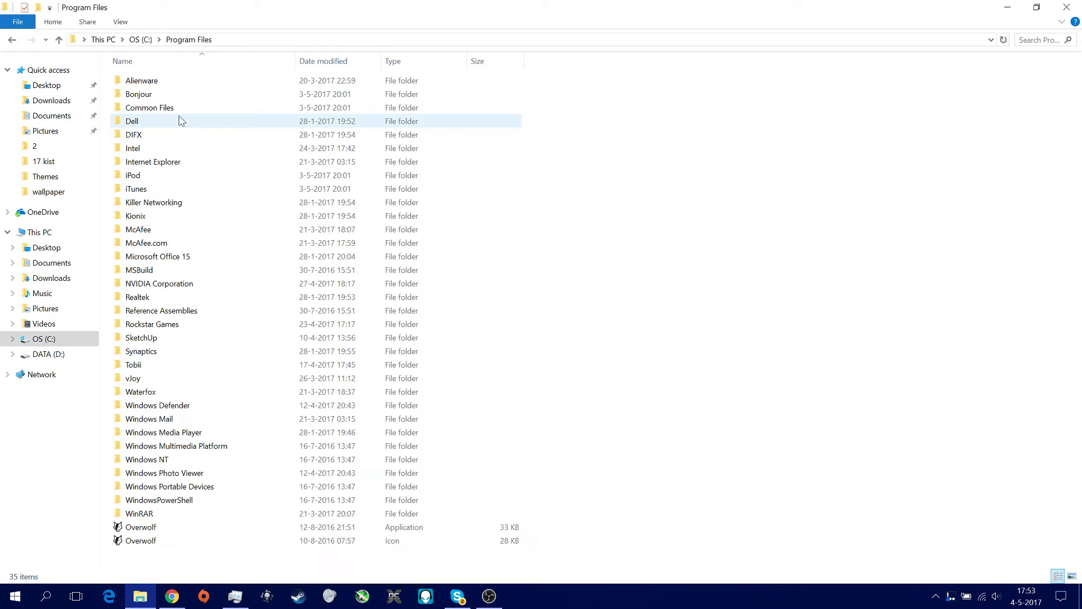
pyautogui.doubleClick(146, 81)
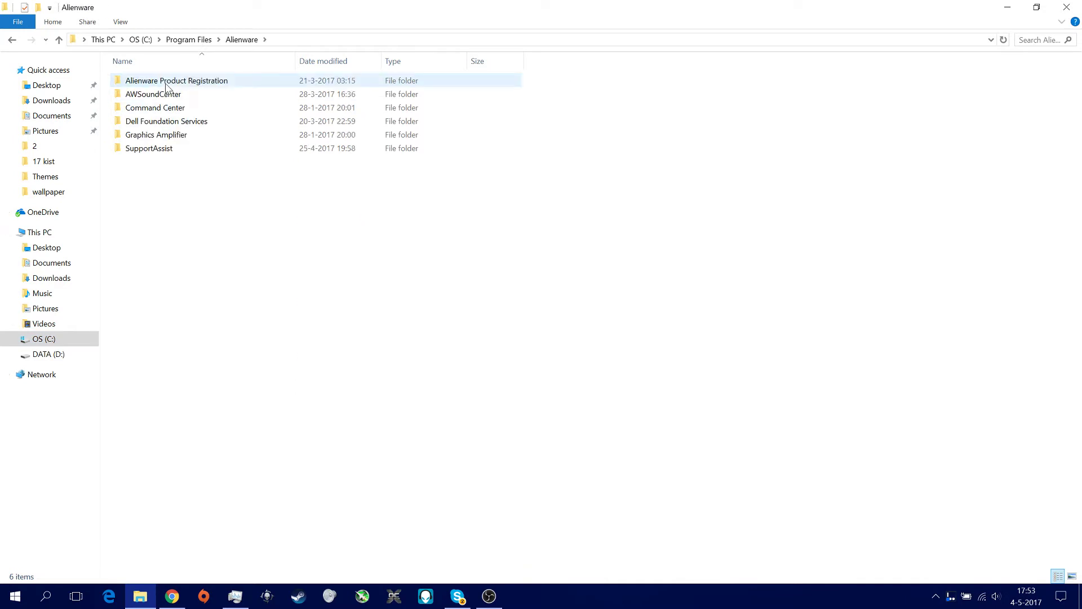
pyautogui.doubleClick(192, 112)
pyautogui.scroll(-1, 181, 349)
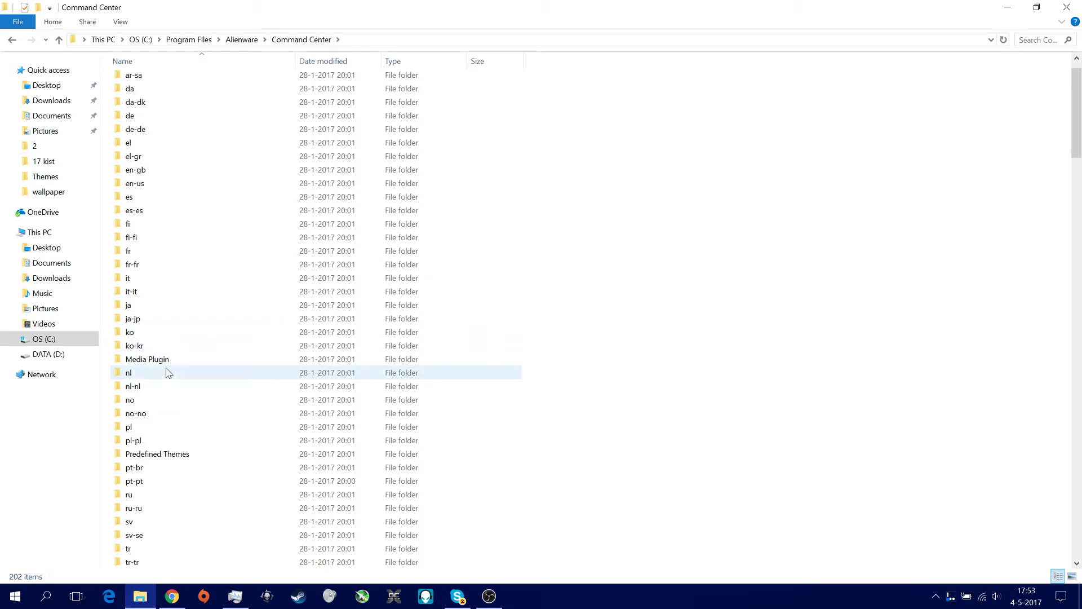
pyautogui.doubleClick(172, 358)
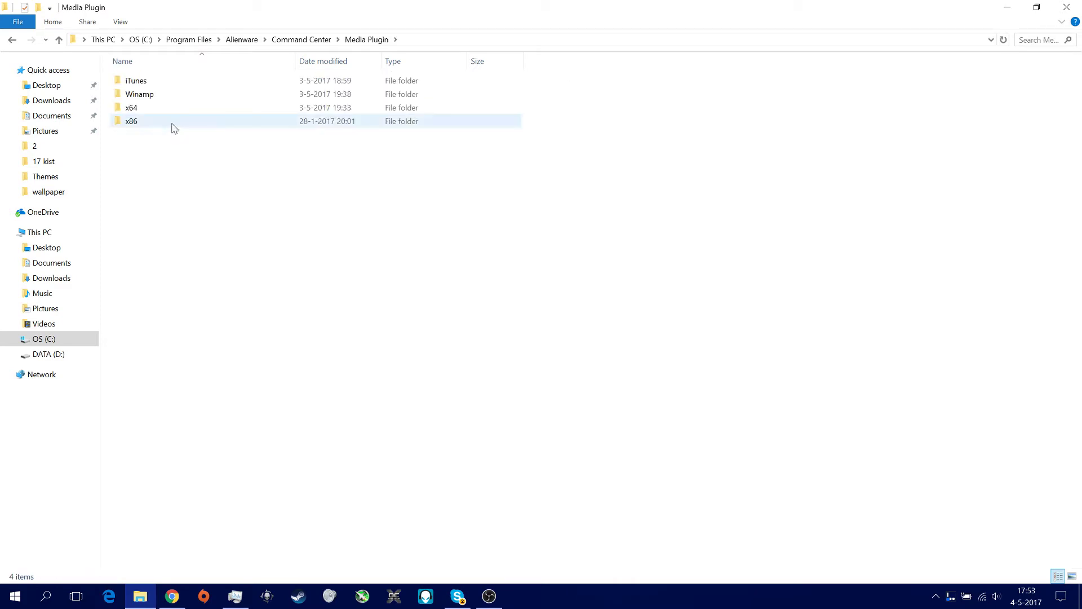
# Check the iTunes and Winamp plugin folders, then return to Media Plugin.
pyautogui.doubleClick(167, 82)
pyautogui.click(12, 39)
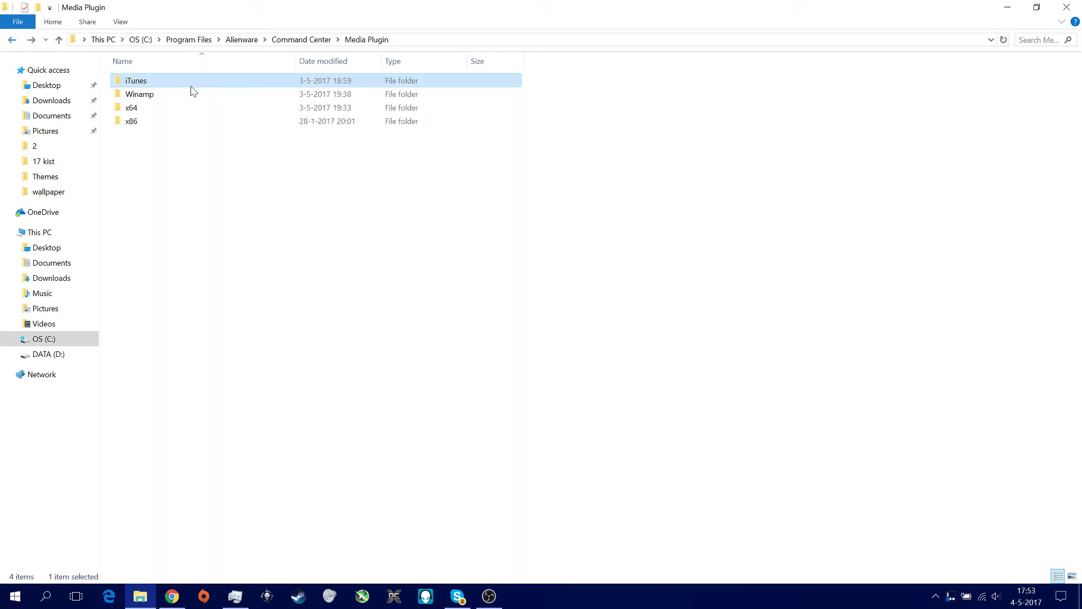
pyautogui.doubleClick(191, 93)
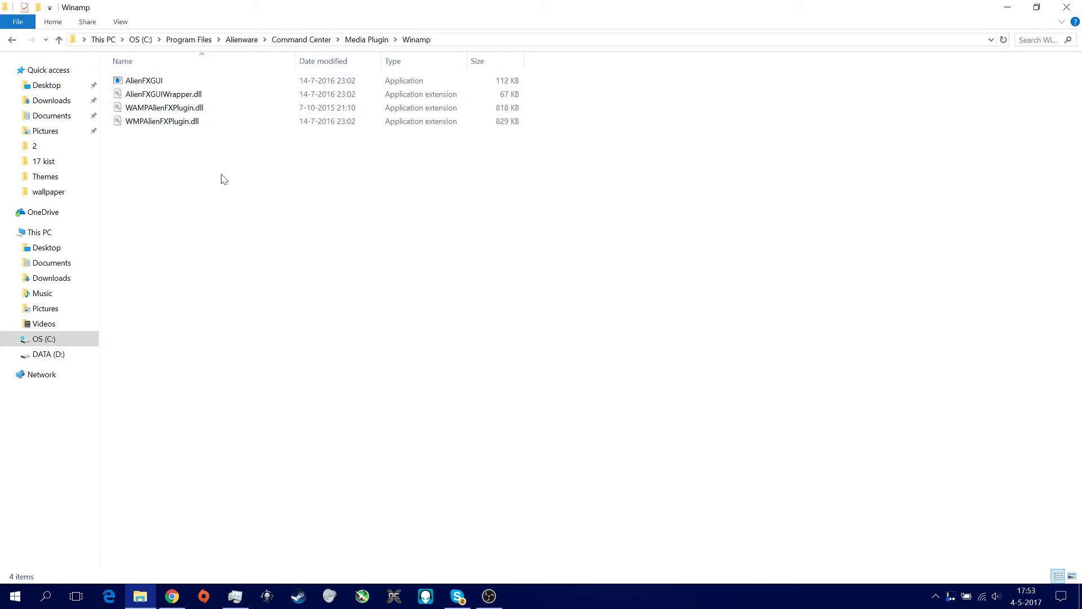
pyautogui.moveTo(227, 145); pyautogui.dragTo(186, 131)
pyautogui.click(160, 168)
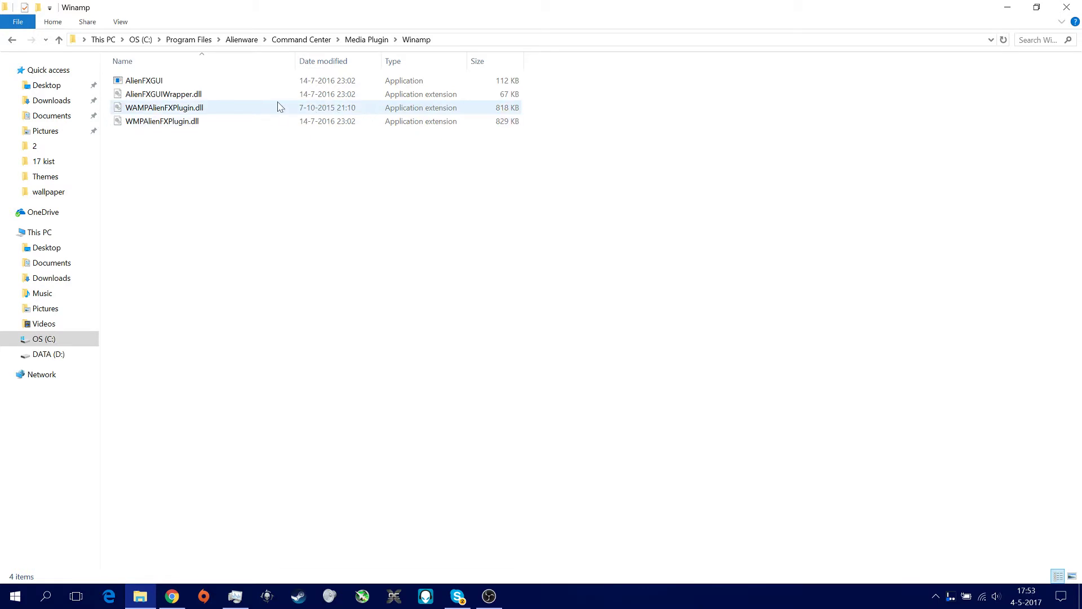
pyautogui.click(16, 41)
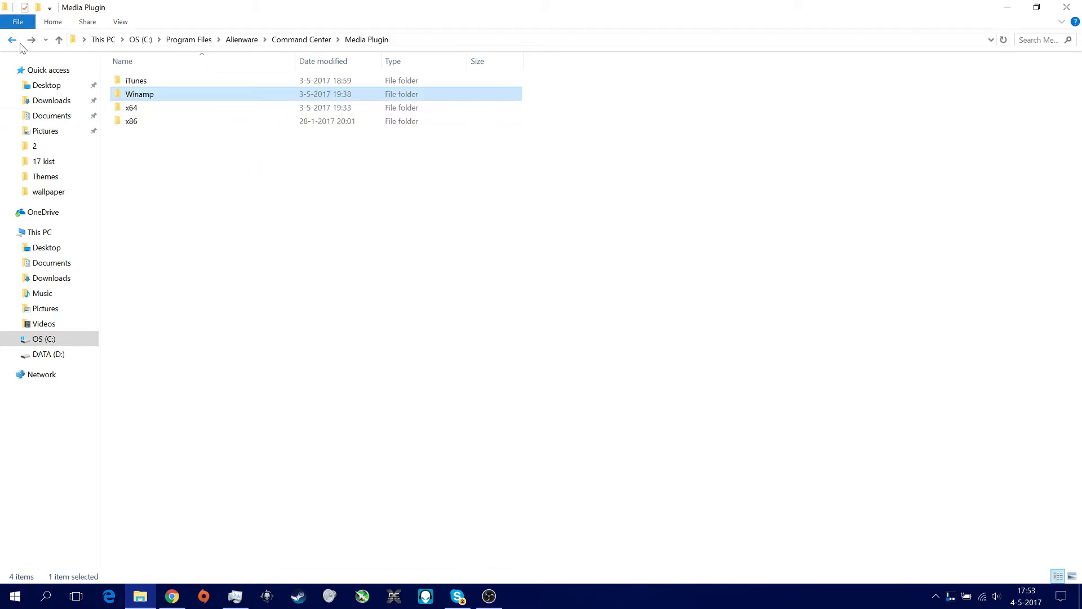
# Open the iTunes plugin folder and view WiTunesAlienFXPlugin.dll's context menu without choosing anything.
pyautogui.doubleClick(162, 81)
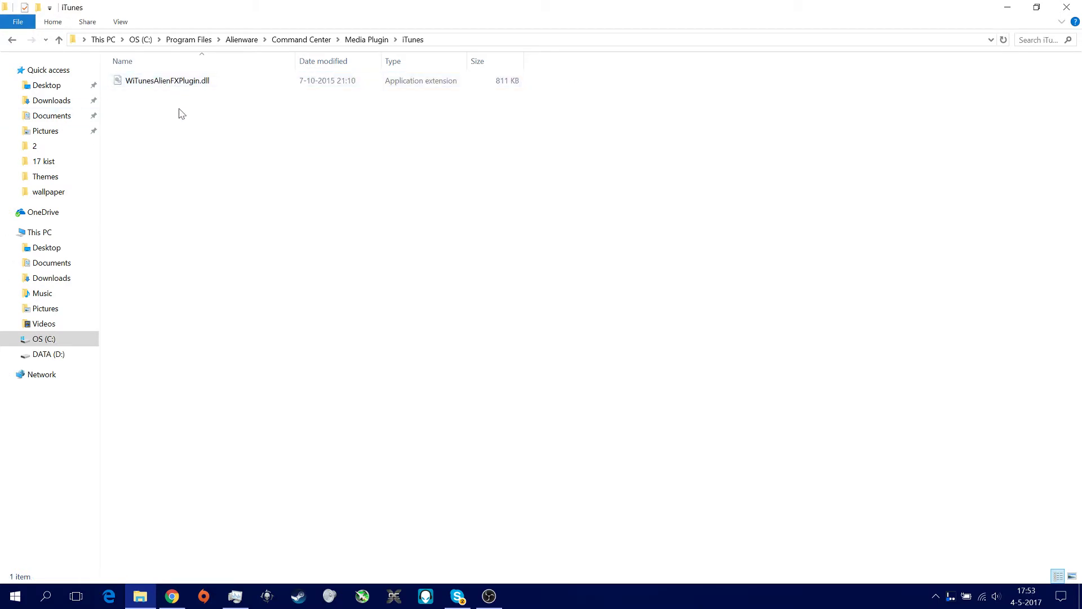
pyautogui.click(158, 80)
pyautogui.click(168, 92)
pyautogui.rightClick(165, 85)
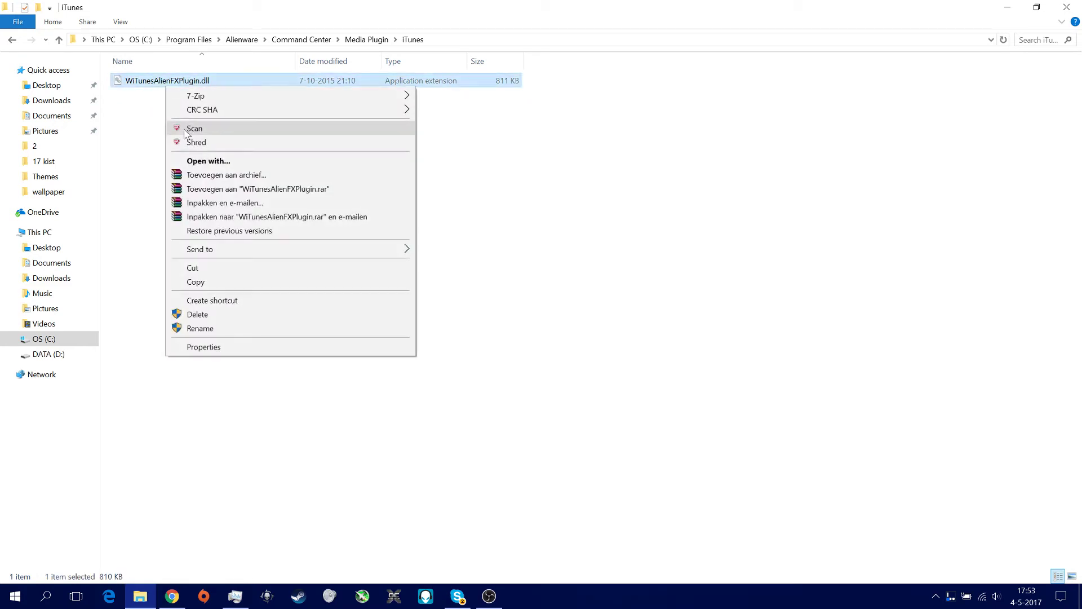
pyautogui.click(131, 232)
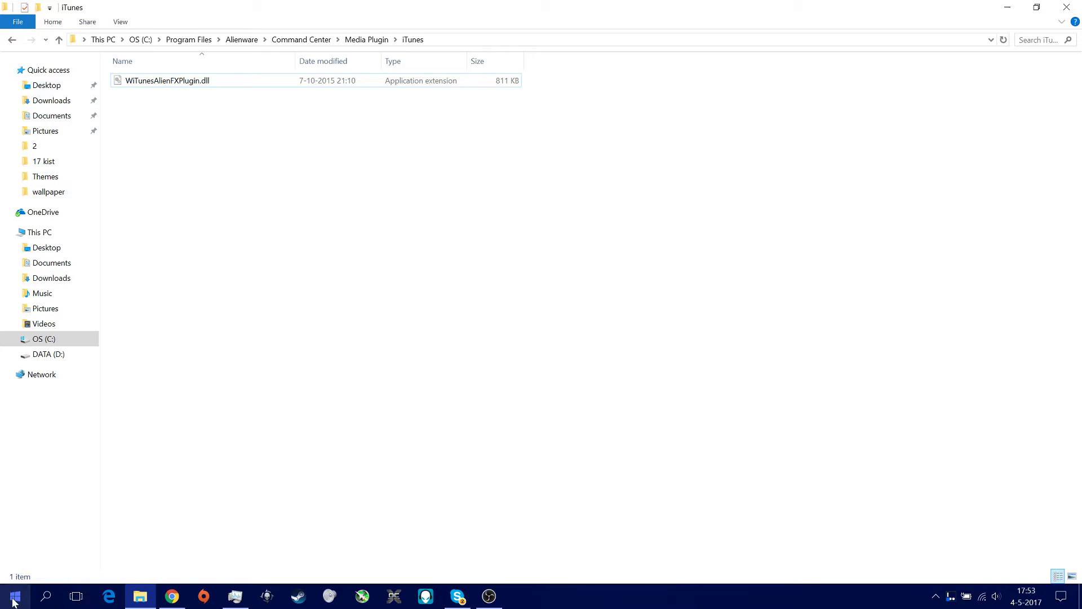
# Open %appdata% maximised and go to Apple Computer > iTunes > iTunes Plug-ins.
pyautogui.click(46, 596)
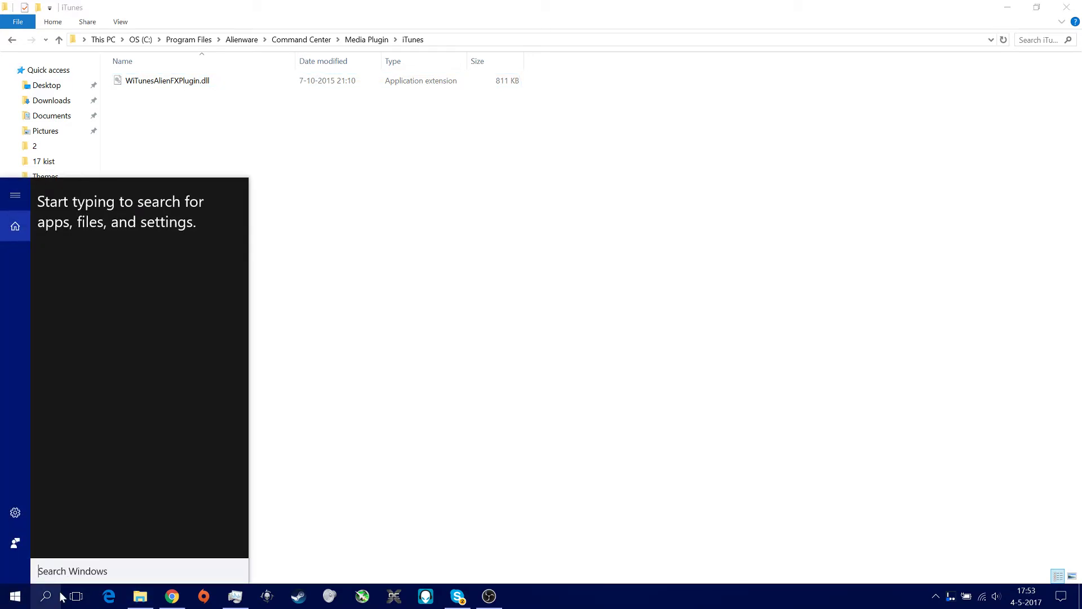
pyautogui.write('%appdata')
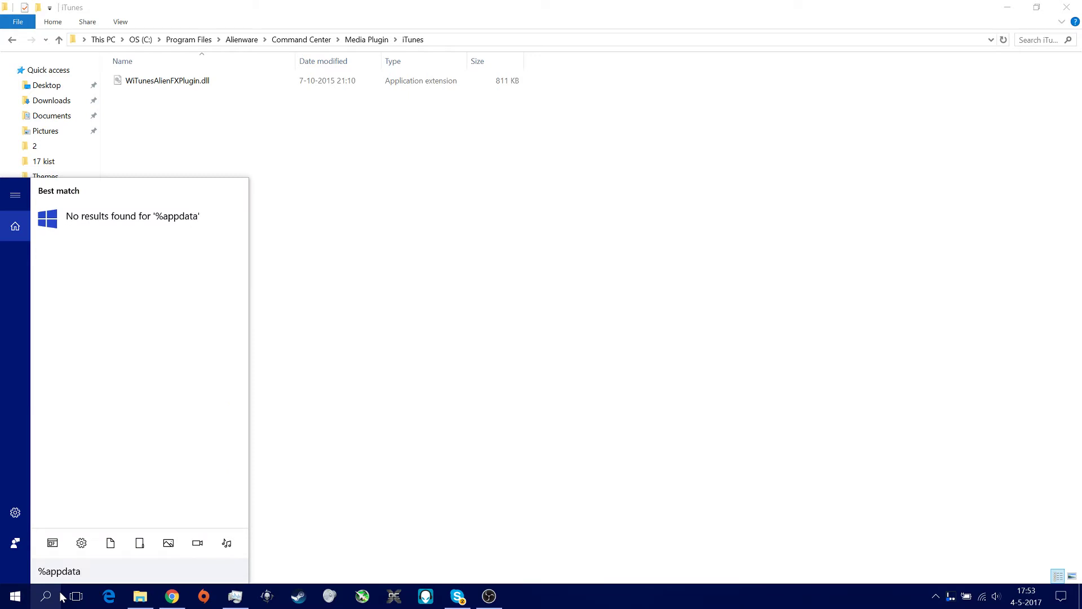
pyautogui.write('%')
pyautogui.click(105, 218)
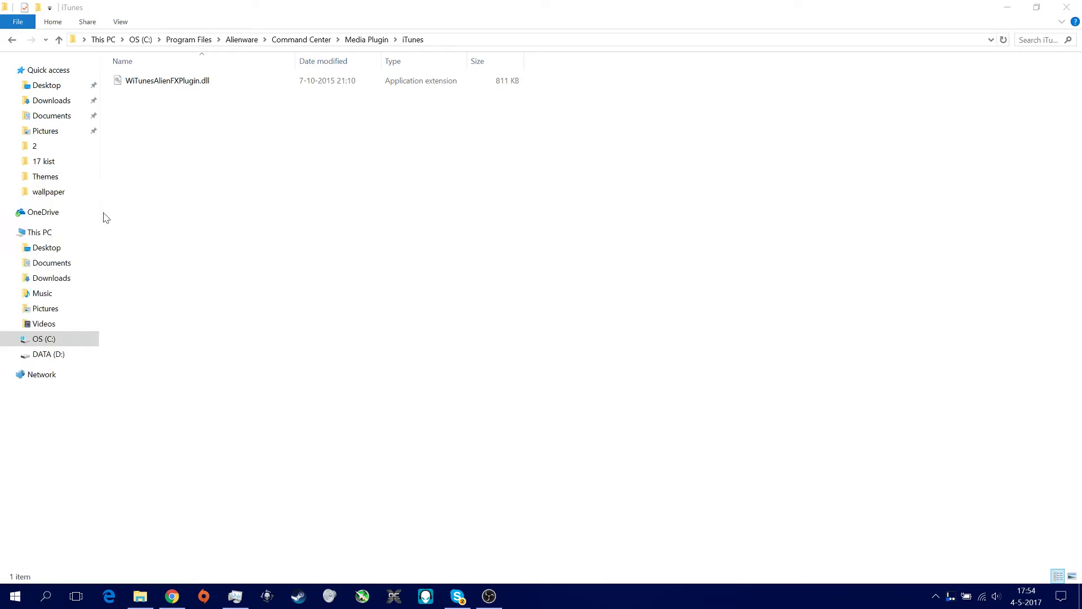
pyautogui.click(814, 140)
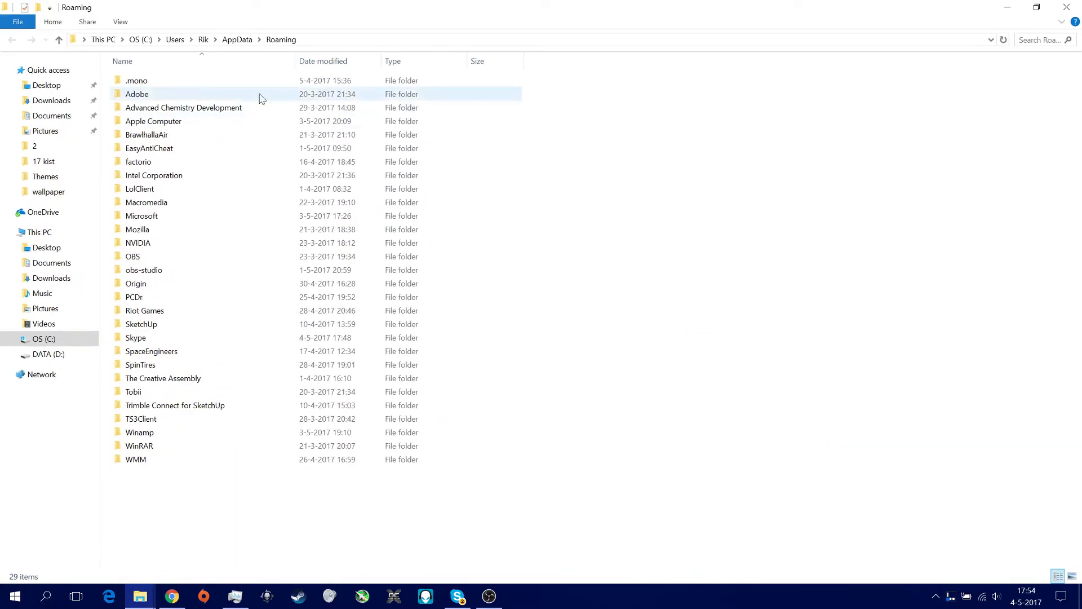
pyautogui.click(182, 123)
pyautogui.doubleClick(181, 123)
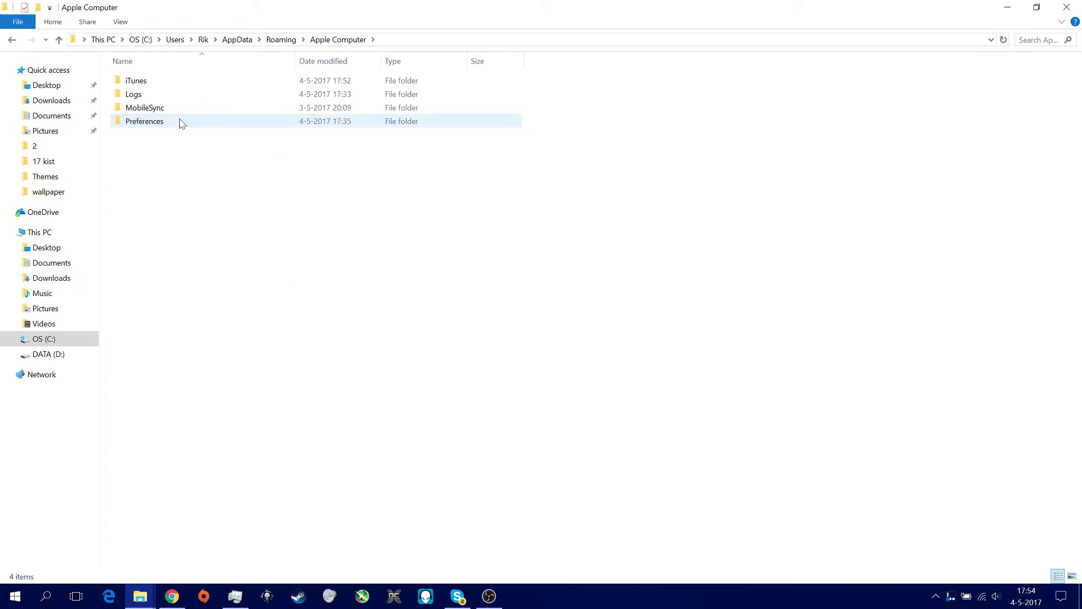
pyautogui.doubleClick(170, 84)
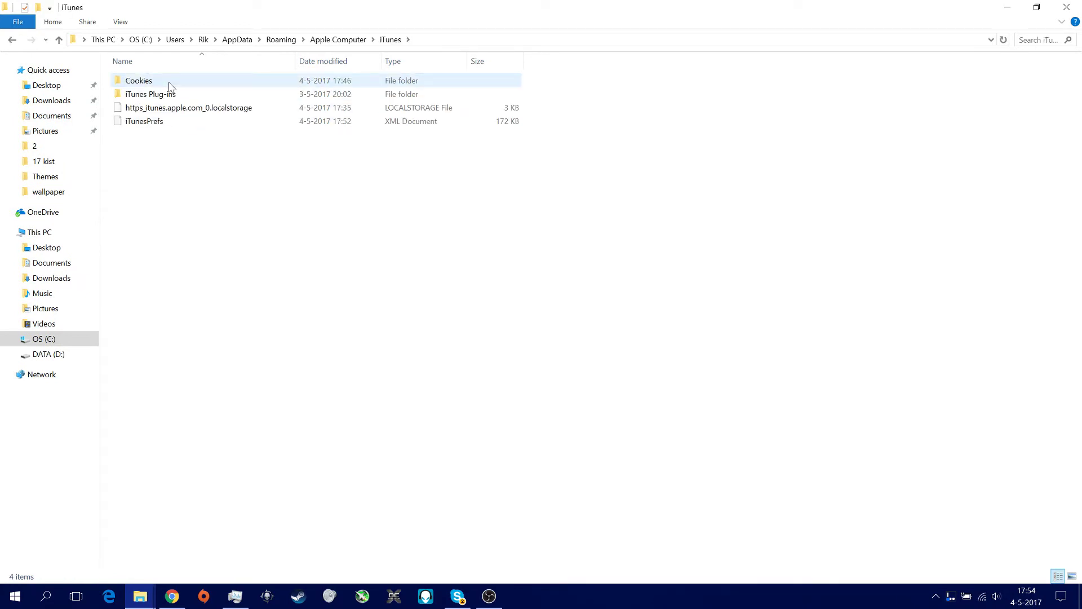
pyautogui.doubleClick(175, 95)
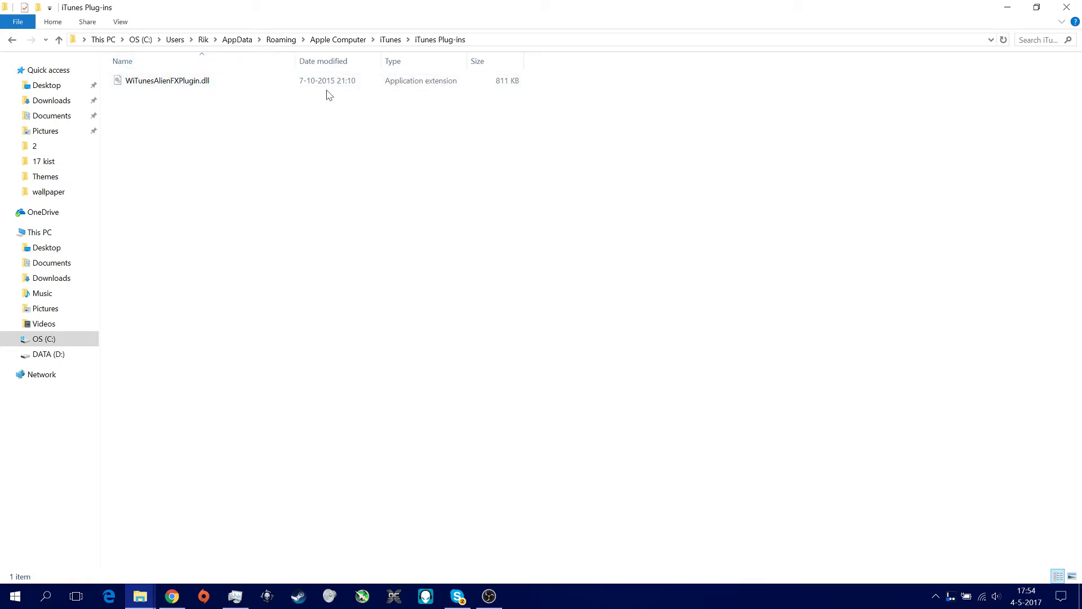
# Close both Explorer windows, tidy the Winamp shortcut beside iTunes, and relaunch iTunes.
pyautogui.click(1058, 7)
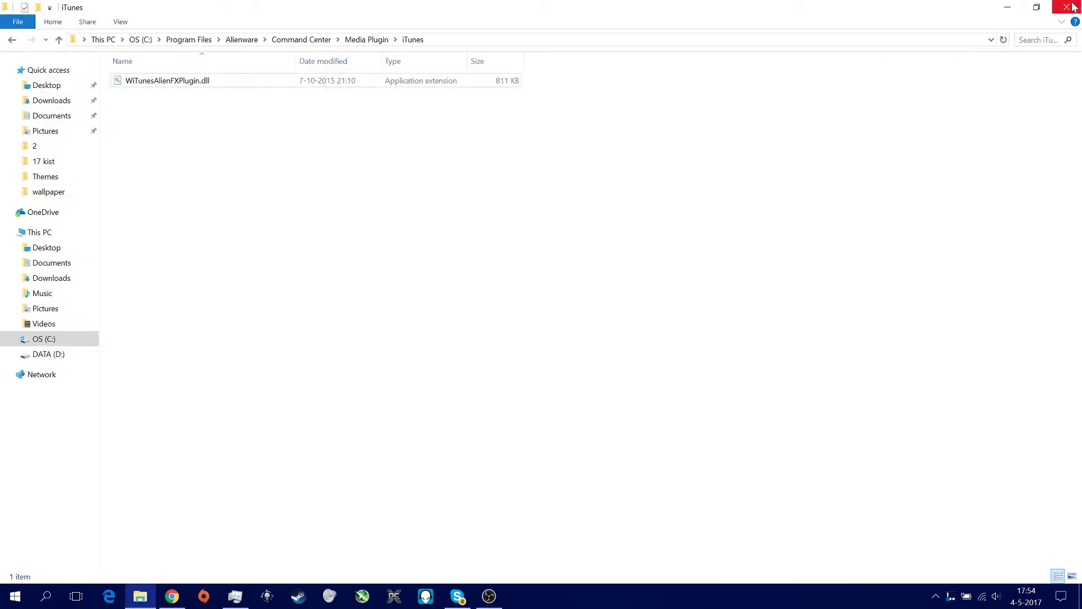
pyautogui.click(1069, 6)
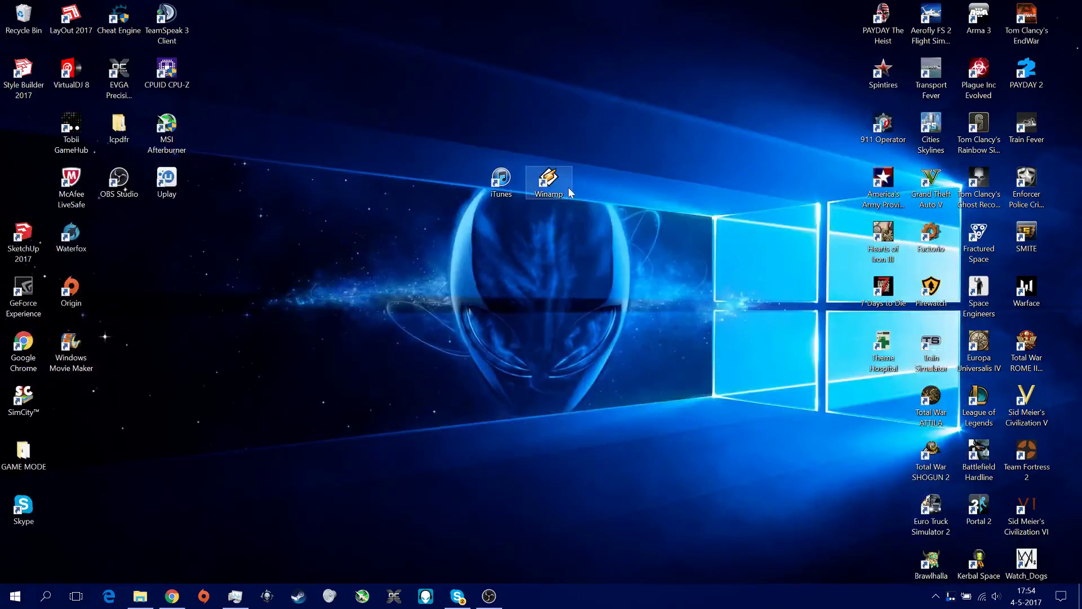
pyautogui.moveTo(549, 180)
pyautogui.mouseDown()
pyautogui.moveTo(500, 124)
pyautogui.moveTo(588, 200)
pyautogui.moveTo(578, 201)
pyautogui.moveTo(597, 200)
pyautogui.moveTo(548, 181)
pyautogui.mouseUp()
pyautogui.click(615, 349)
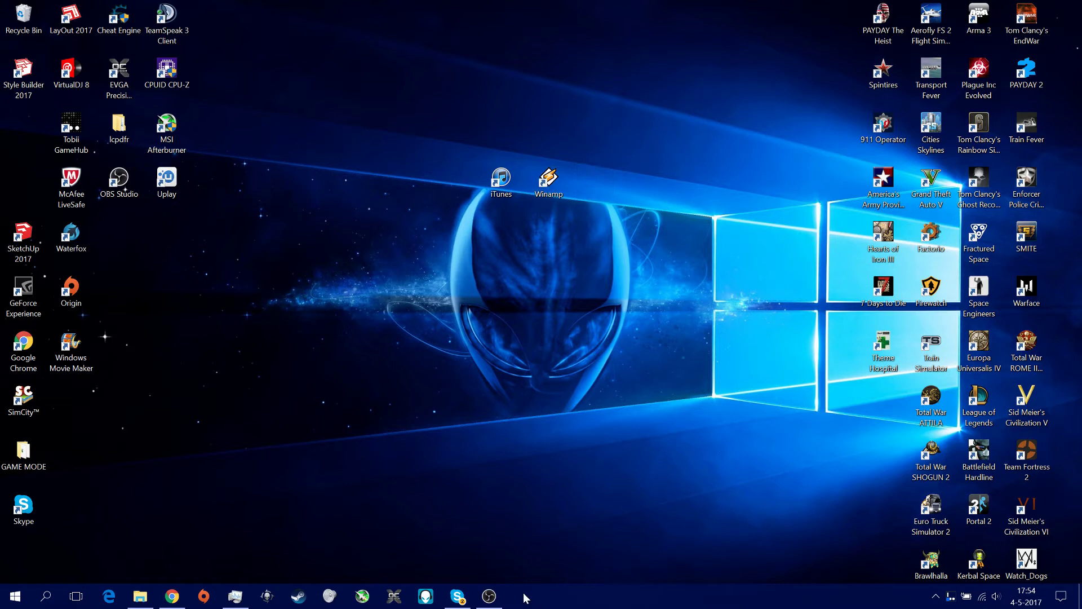
pyautogui.doubleClick(517, 164)
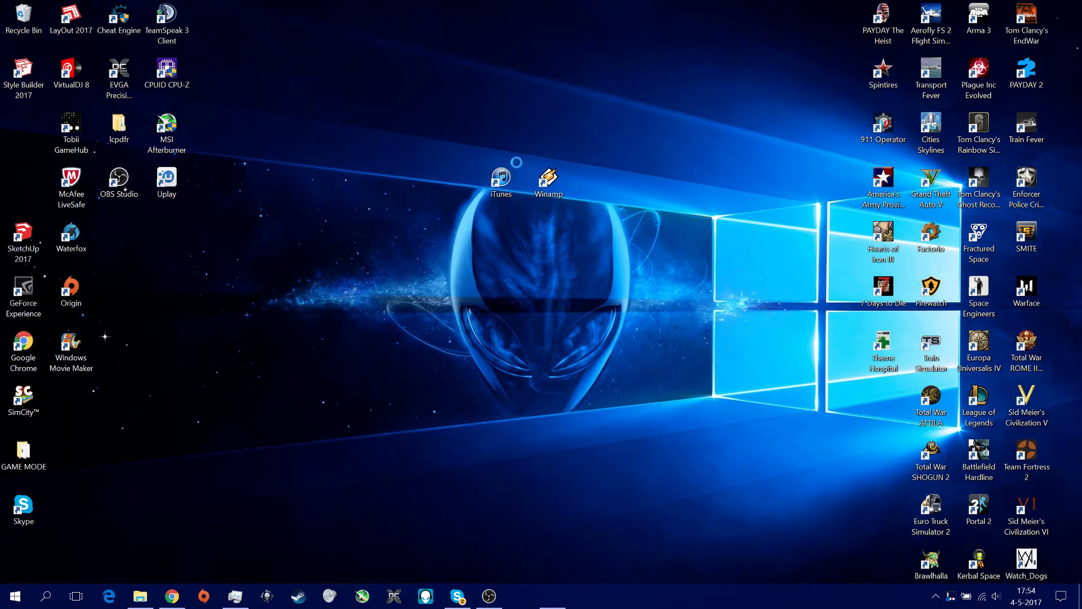
# Try the 512 to 2K Hz octave range in the AlienFX visualizer options.
pyautogui.click(72, 8)
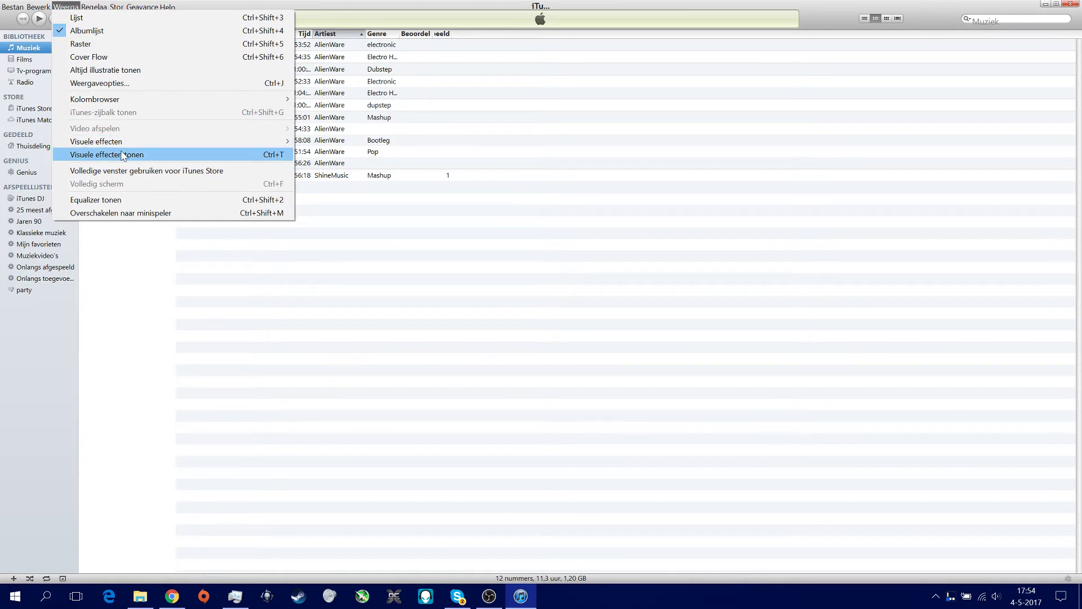
pyautogui.moveTo(125, 145)
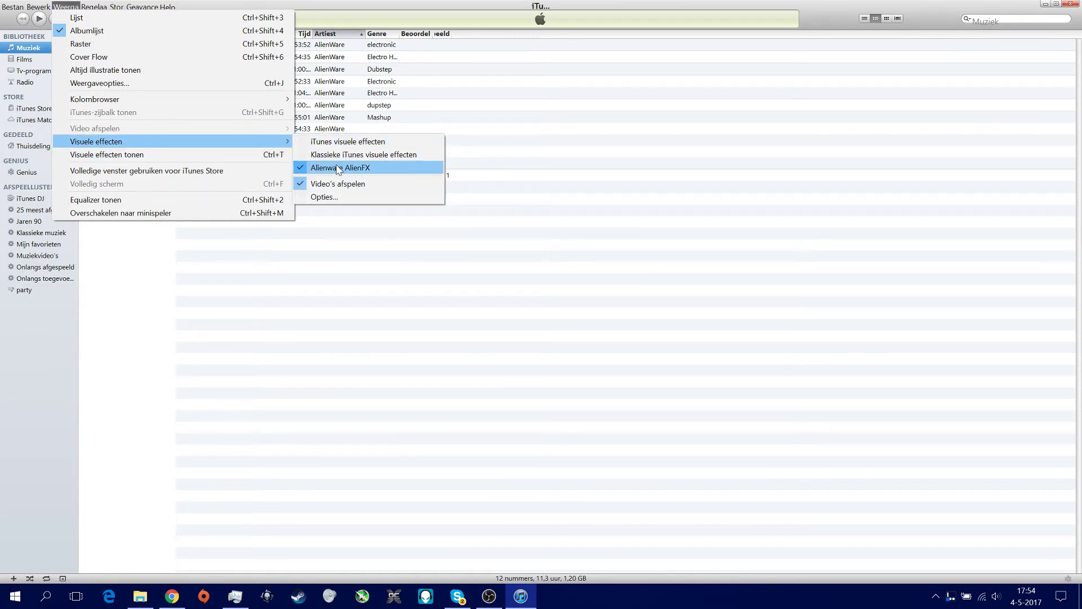
pyautogui.click(340, 197)
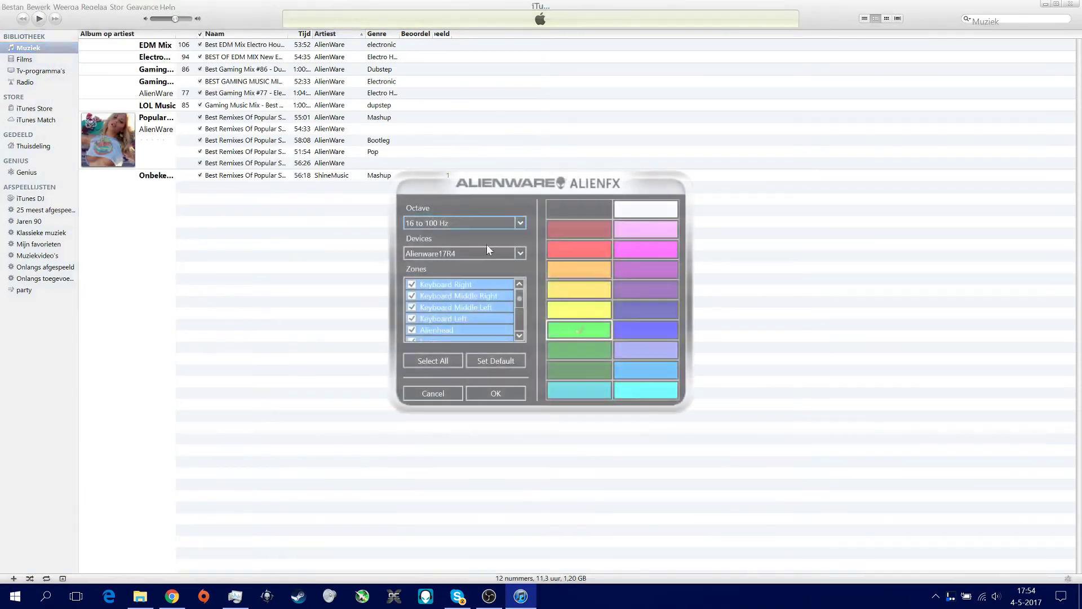
pyautogui.click(483, 222)
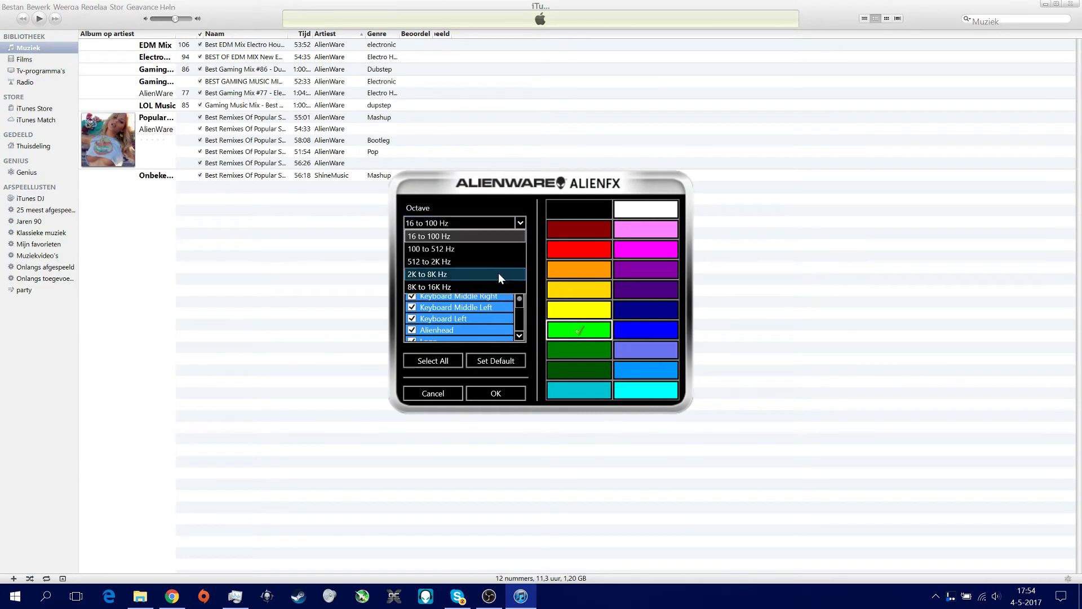
pyautogui.click(461, 260)
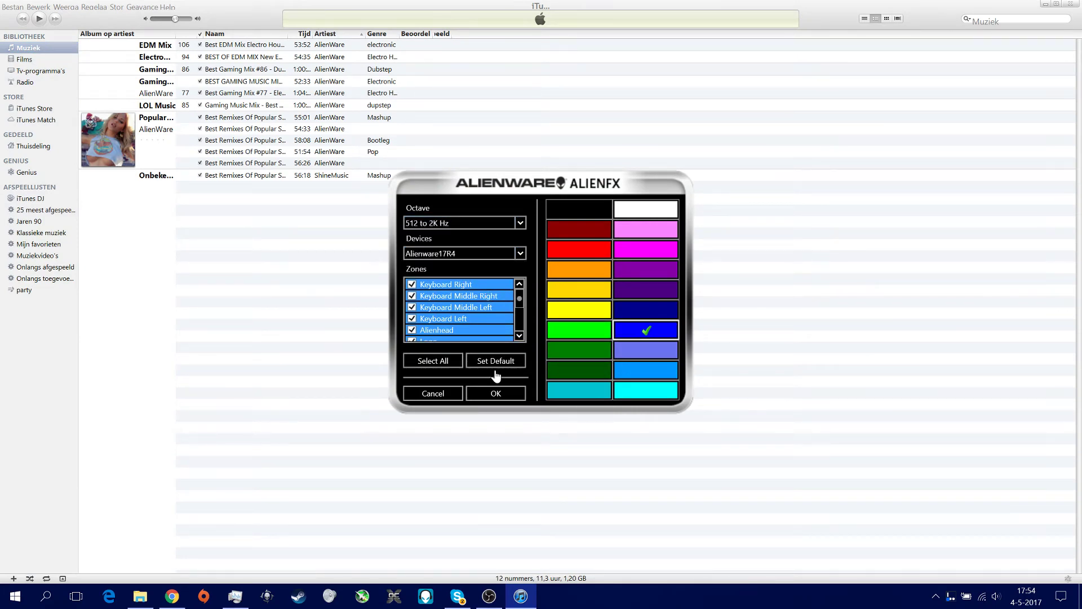
pyautogui.click(496, 393)
# Reopen the AlienFX options, cancel without changes, then show the visualizer full-window.
pyautogui.click(65, 7)
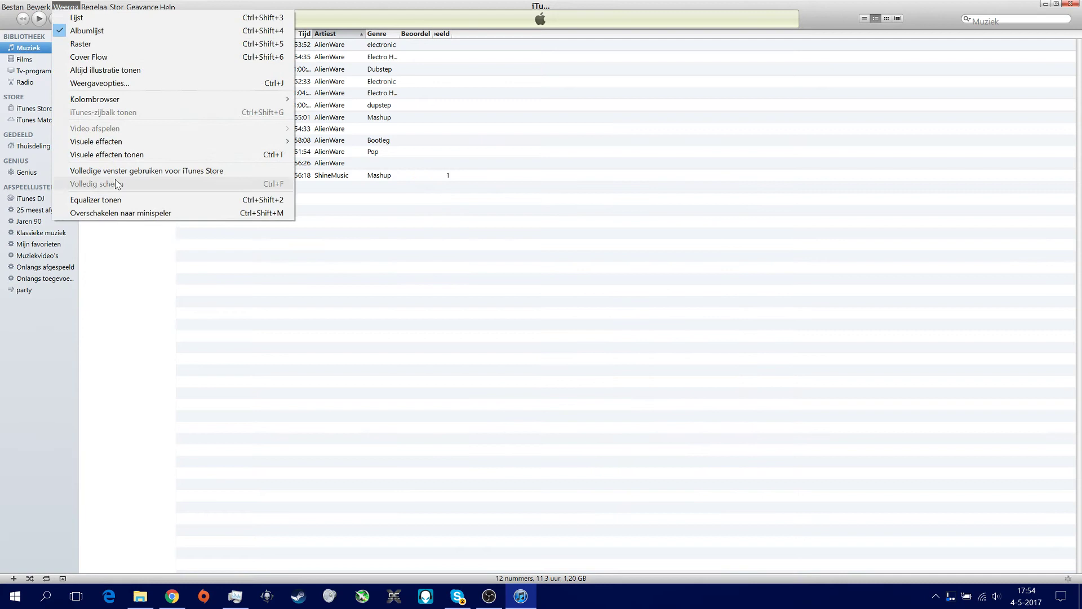
pyautogui.moveTo(115, 141)
pyautogui.click(333, 197)
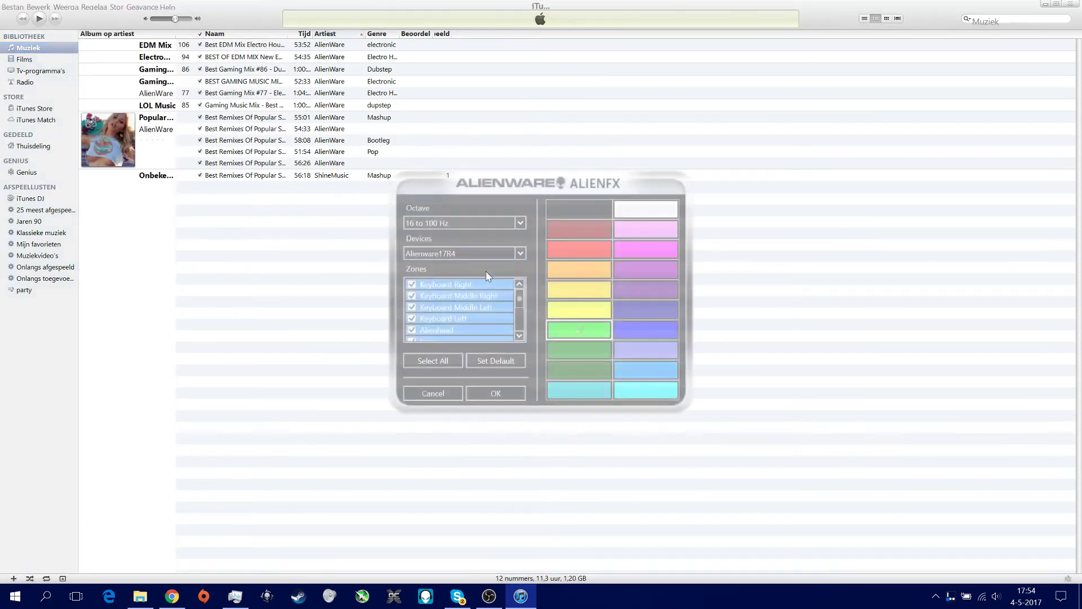
pyautogui.click(453, 225)
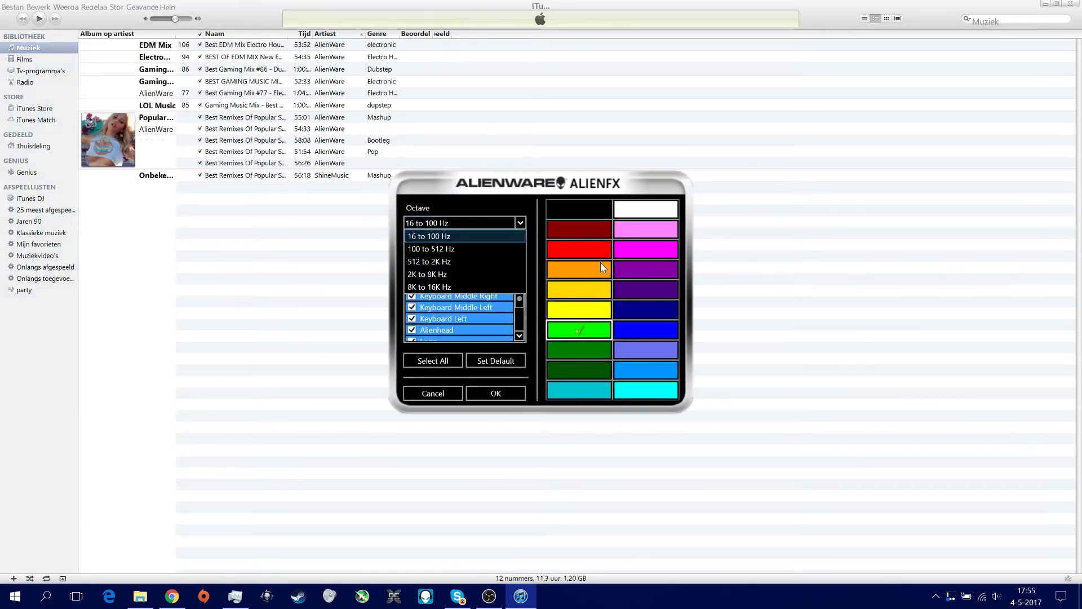
pyautogui.click(470, 395)
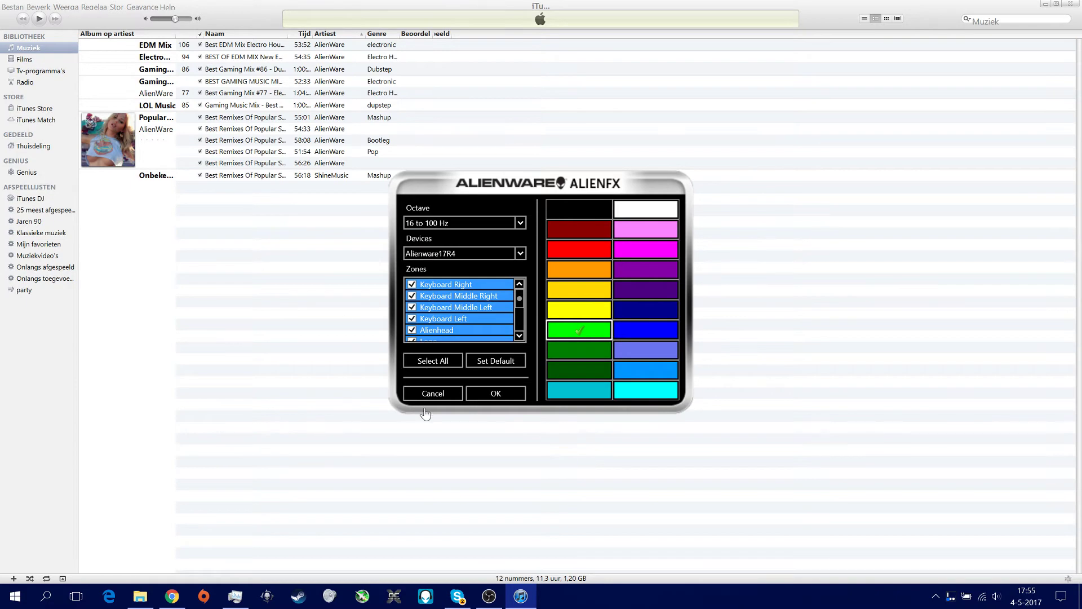
pyautogui.click(435, 395)
pyautogui.click(74, 8)
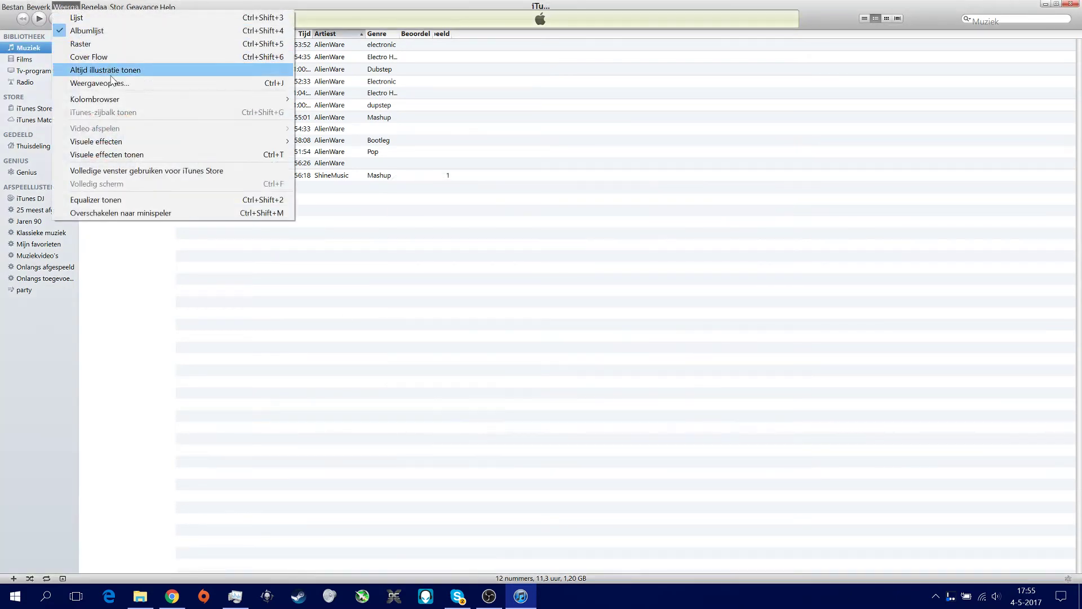
pyautogui.click(141, 159)
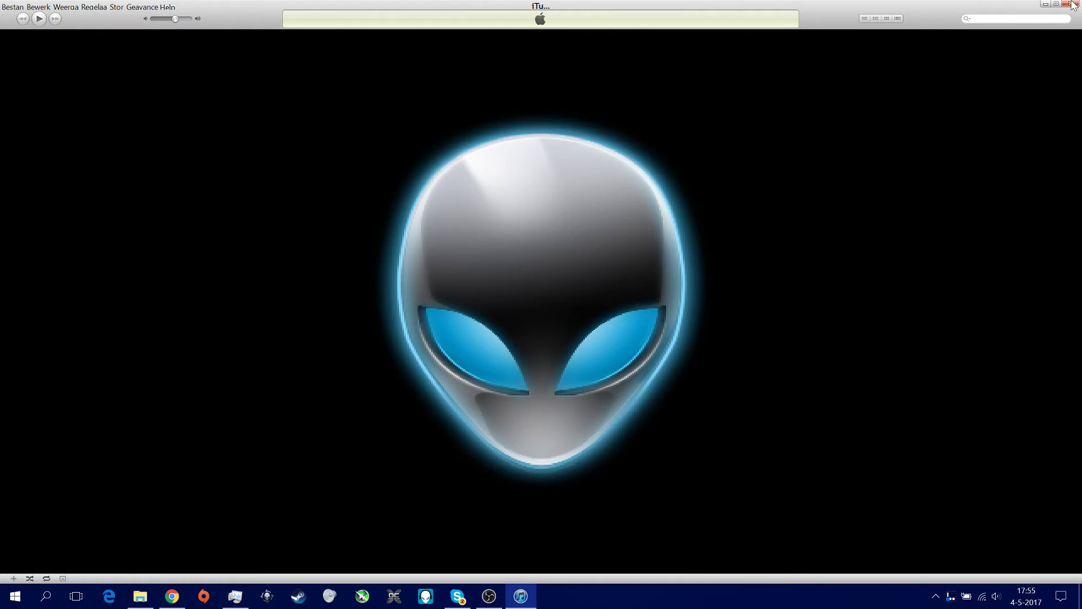
# Close iTunes and move the iTunes shortcut back to the left column, shifting Winamp.
pyautogui.click(1069, 4)
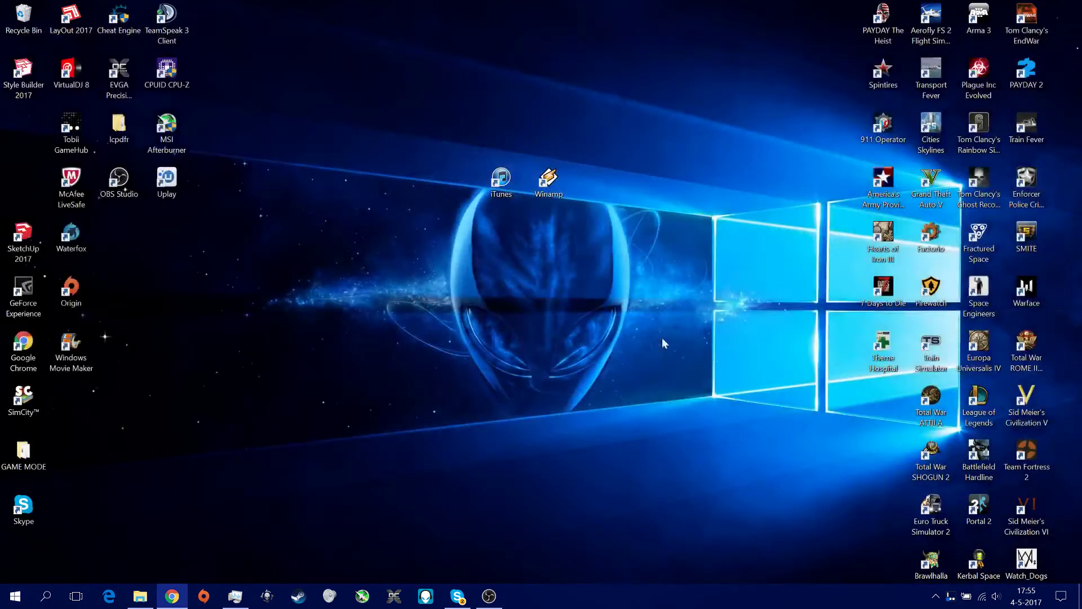
pyautogui.moveTo(513, 198); pyautogui.dragTo(28, 135)
pyautogui.moveTo(562, 179); pyautogui.dragTo(529, 153)
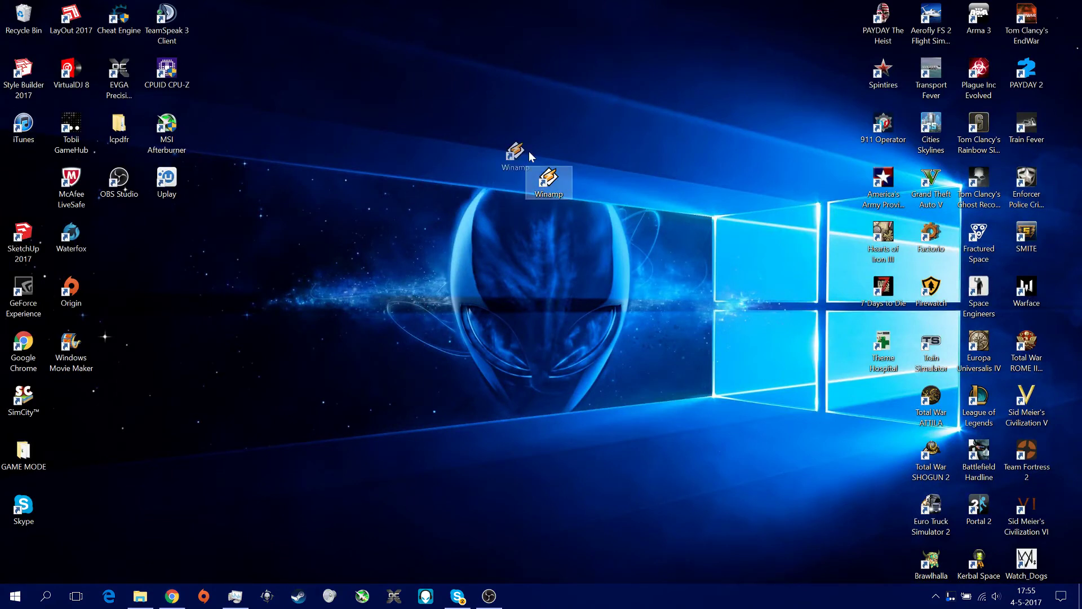
# Review the Winamp download tab in Chrome and Task Manager, then switch to Explorer.
pyautogui.click(172, 596)
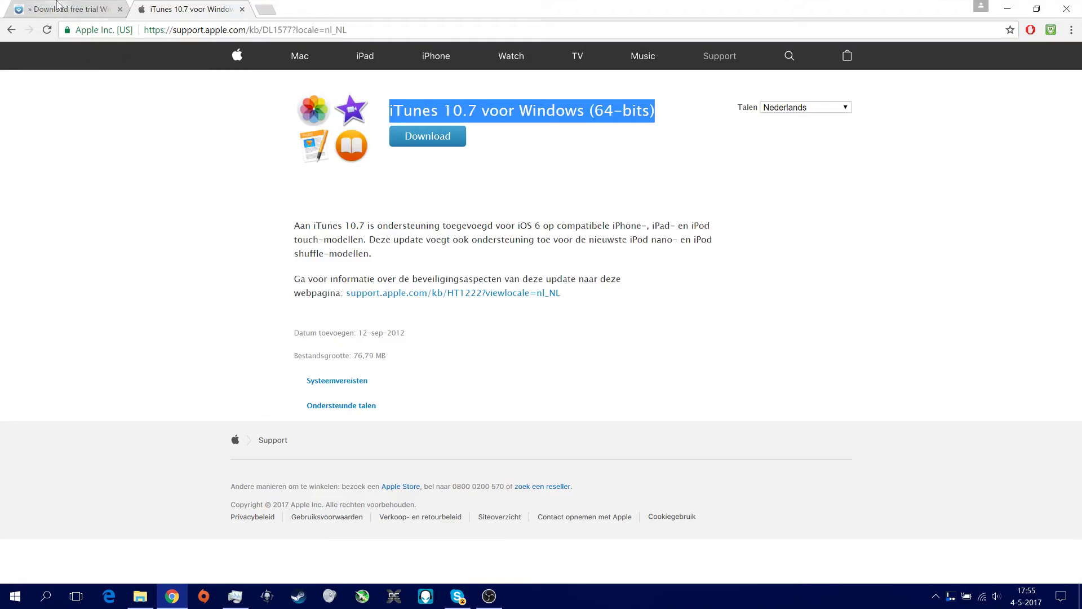
pyautogui.click(68, 9)
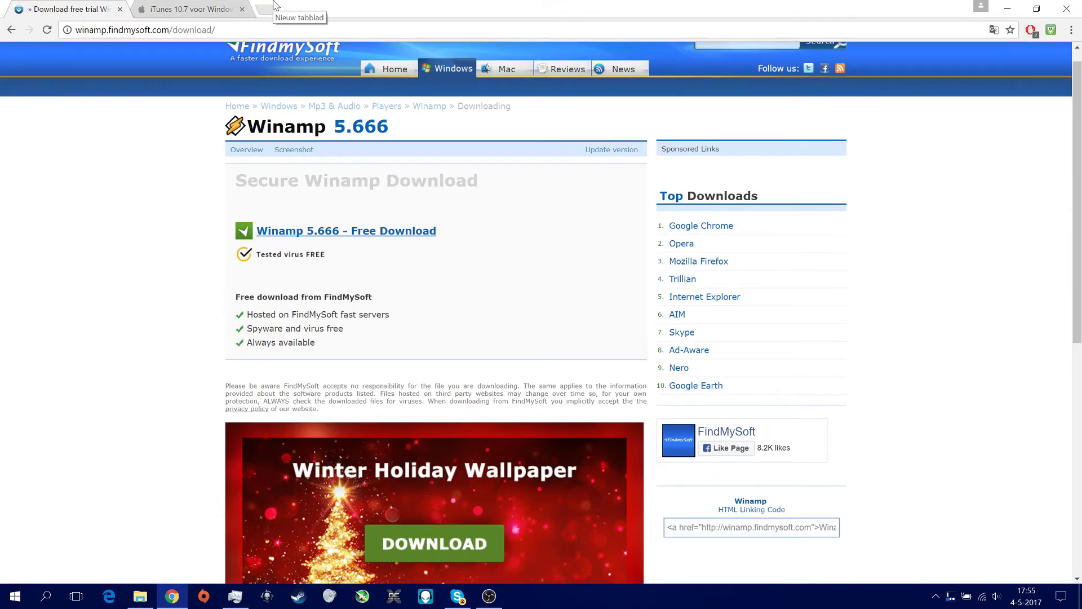
pyautogui.click(235, 596)
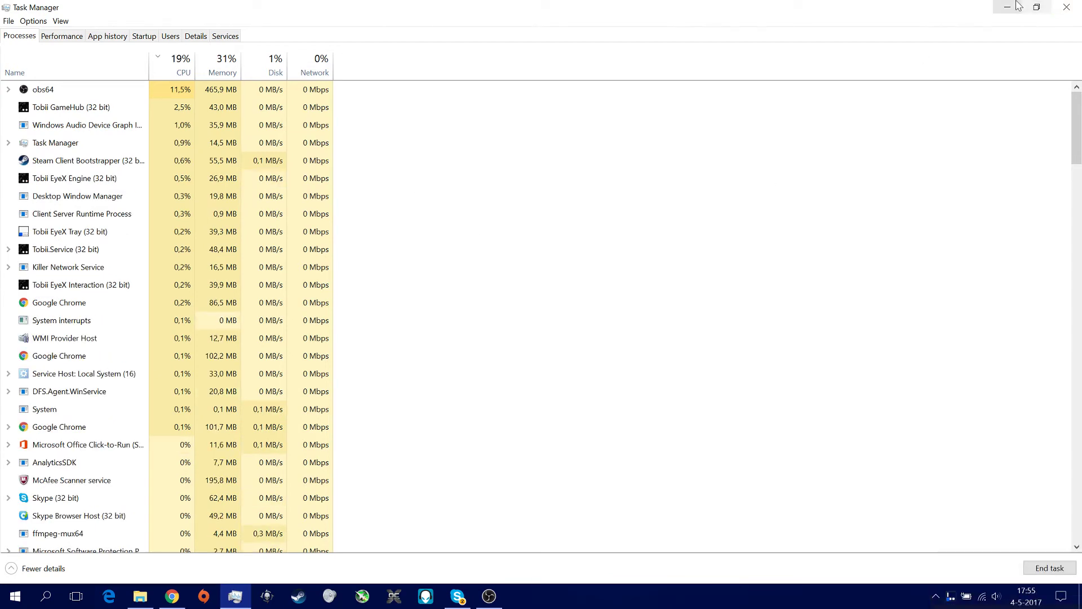
pyautogui.click(1067, 7)
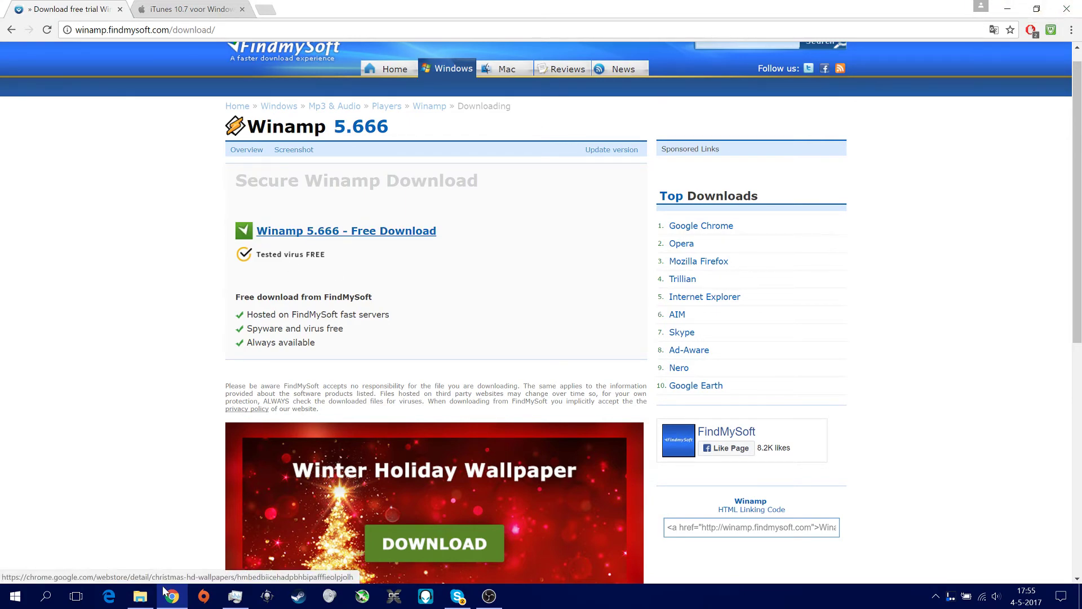
pyautogui.hotkey('alt', 'Tab')
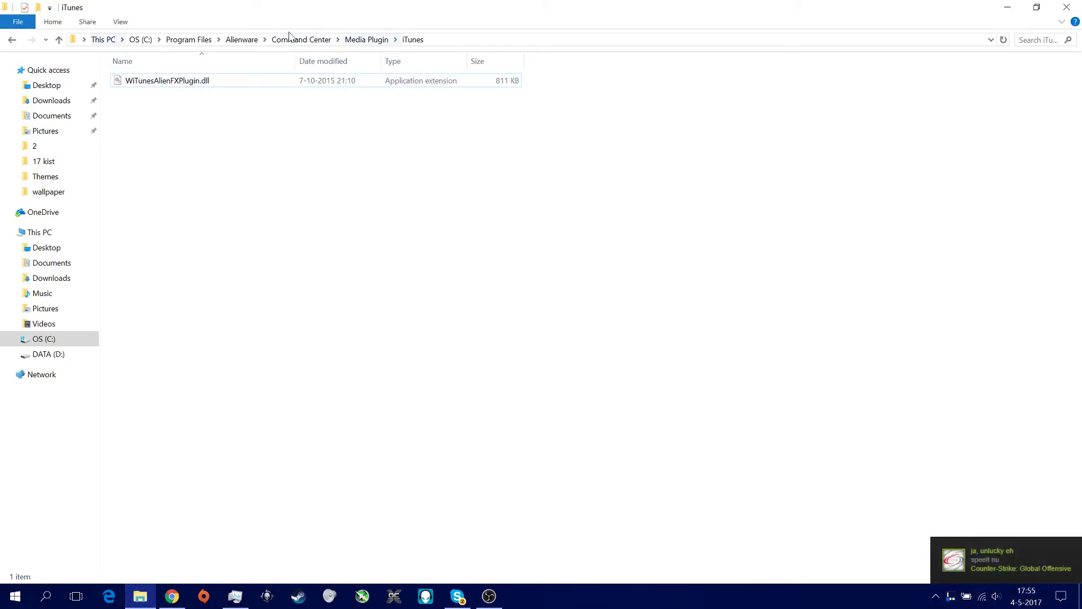
# Copy WAMPAlienFXPlugin.dll from the Media Plugin Winamp folder.
pyautogui.click(365, 41)
pyautogui.doubleClick(162, 94)
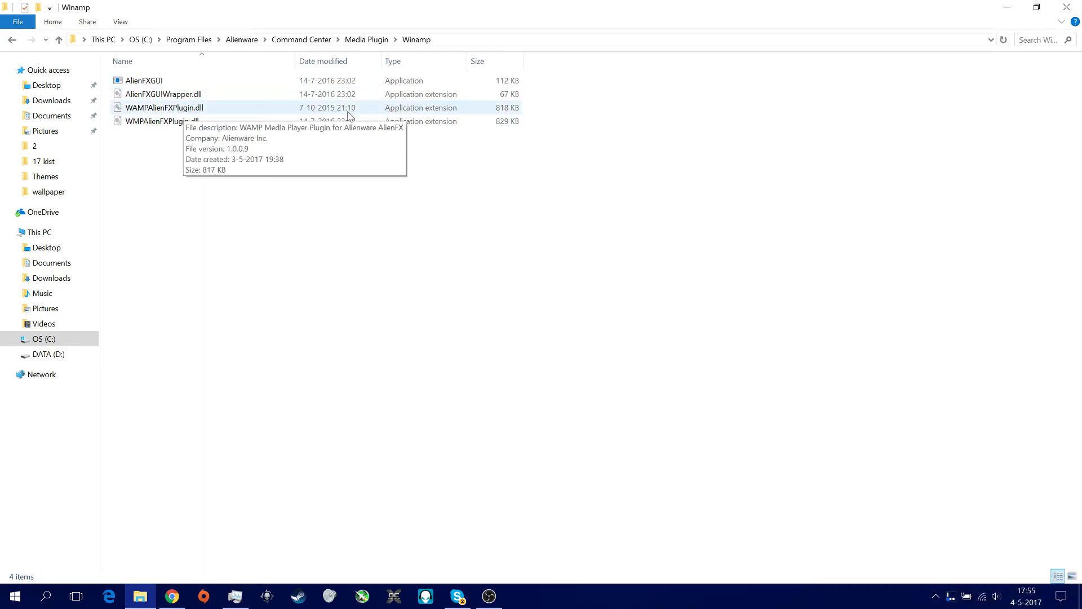
pyautogui.rightClick(177, 112)
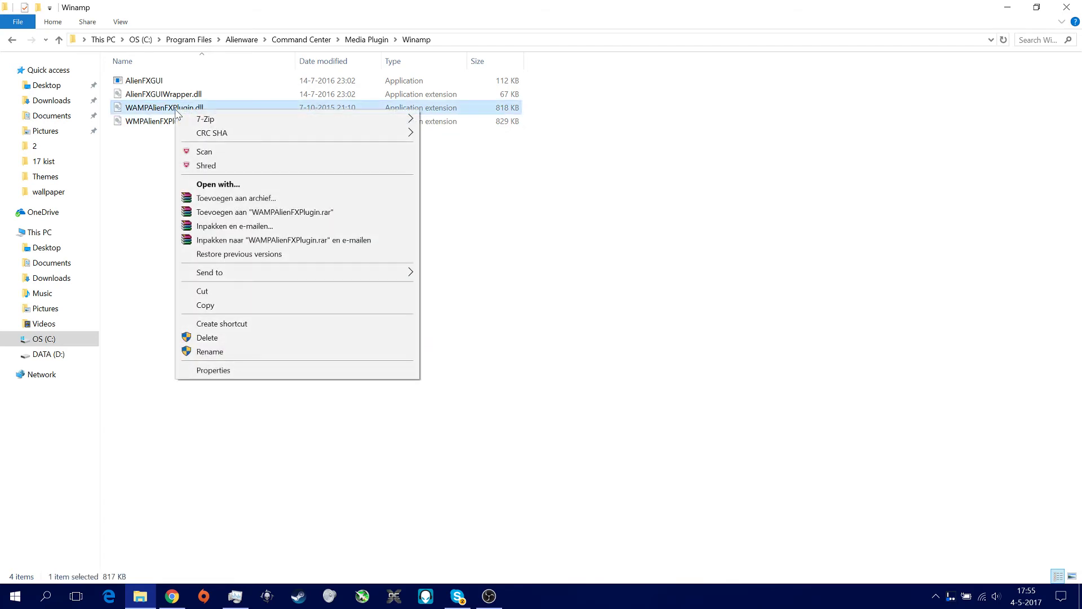
pyautogui.click(271, 305)
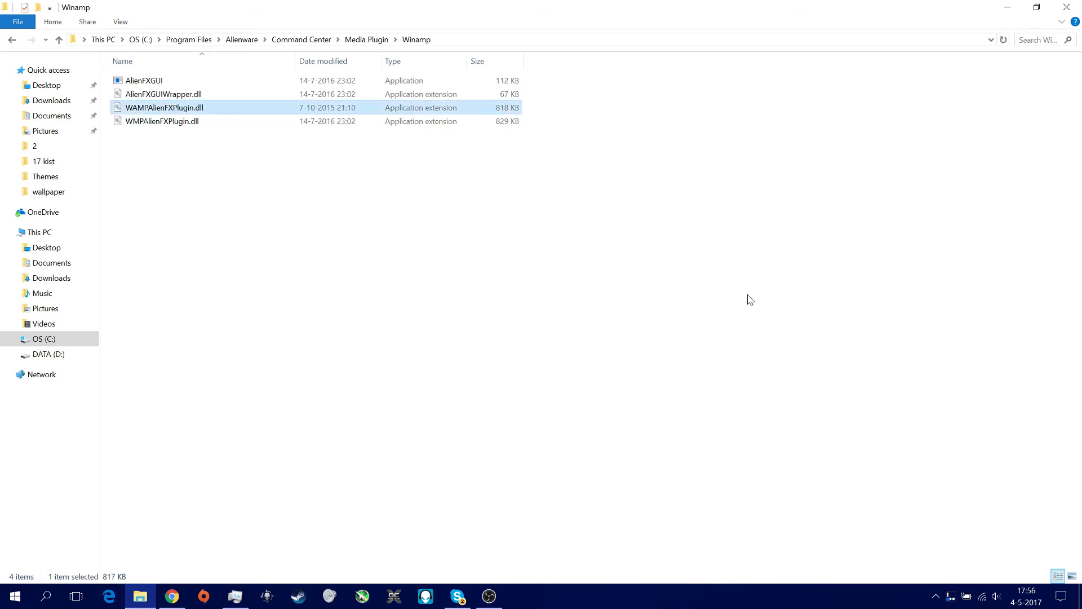
# Open the AppData Roaming folder by searching %appdata%.
pyautogui.click(749, 299)
pyautogui.click(46, 596)
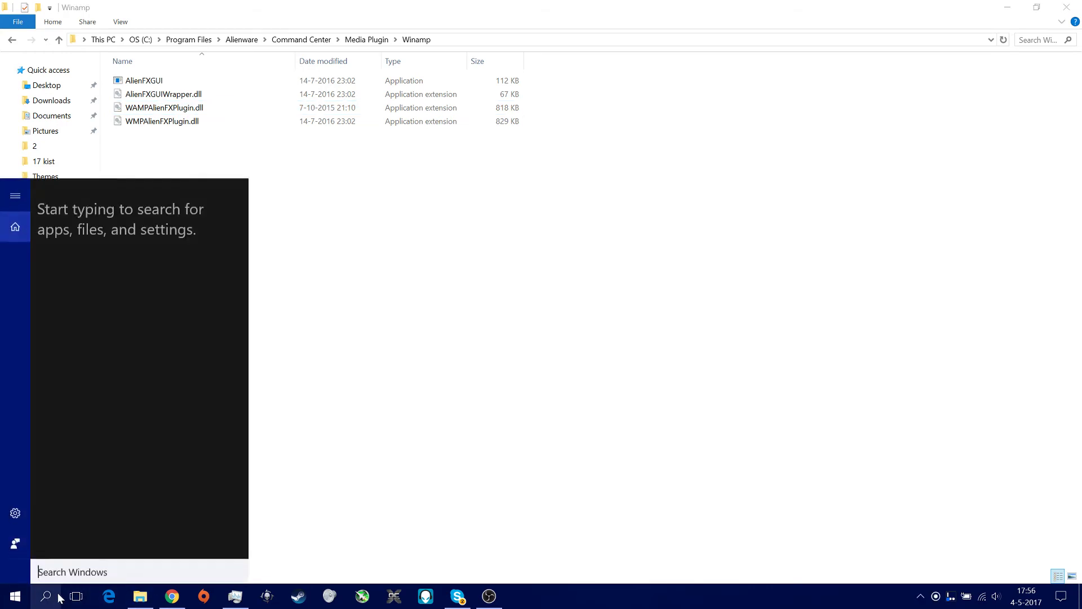
pyautogui.write('%appdata')
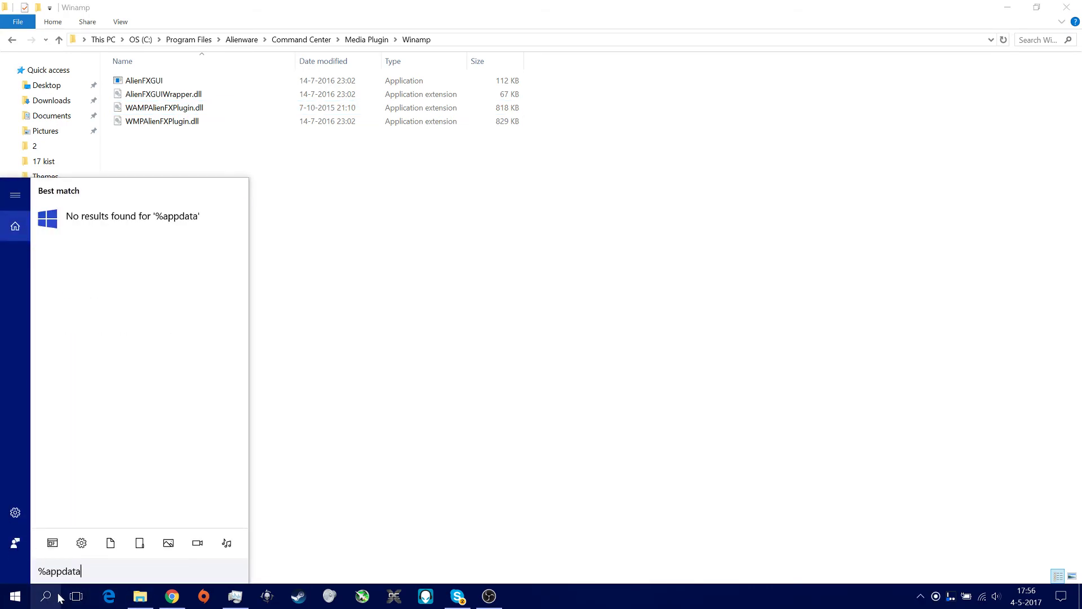
pyautogui.write('%')
pyautogui.click(134, 225)
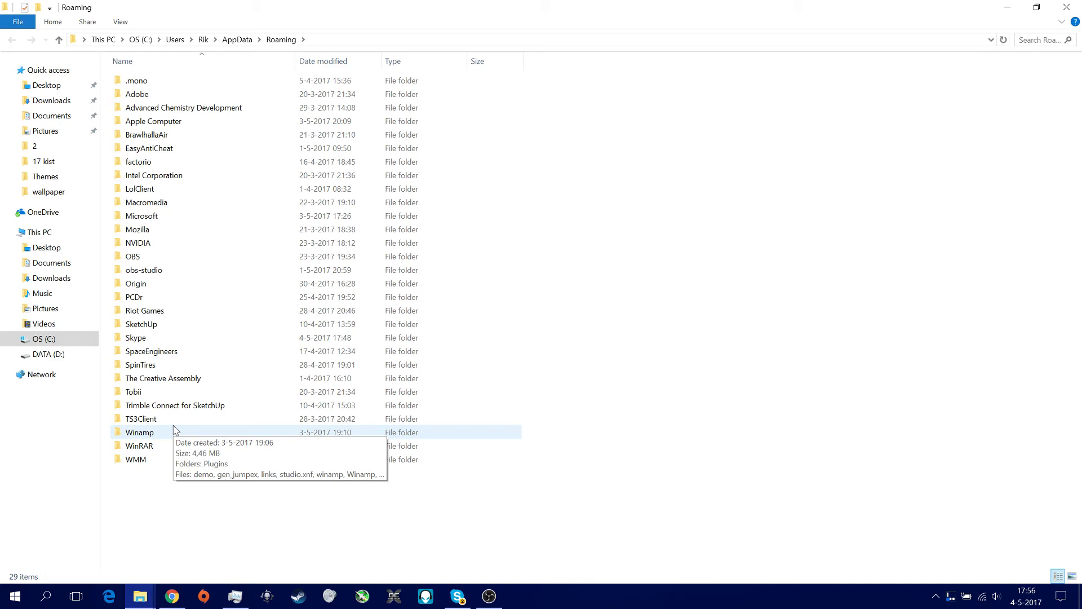
# Open Roaming Winamp > Plugins > alienfx, check its dll files, then show the desktop.
pyautogui.doubleClick(175, 430)
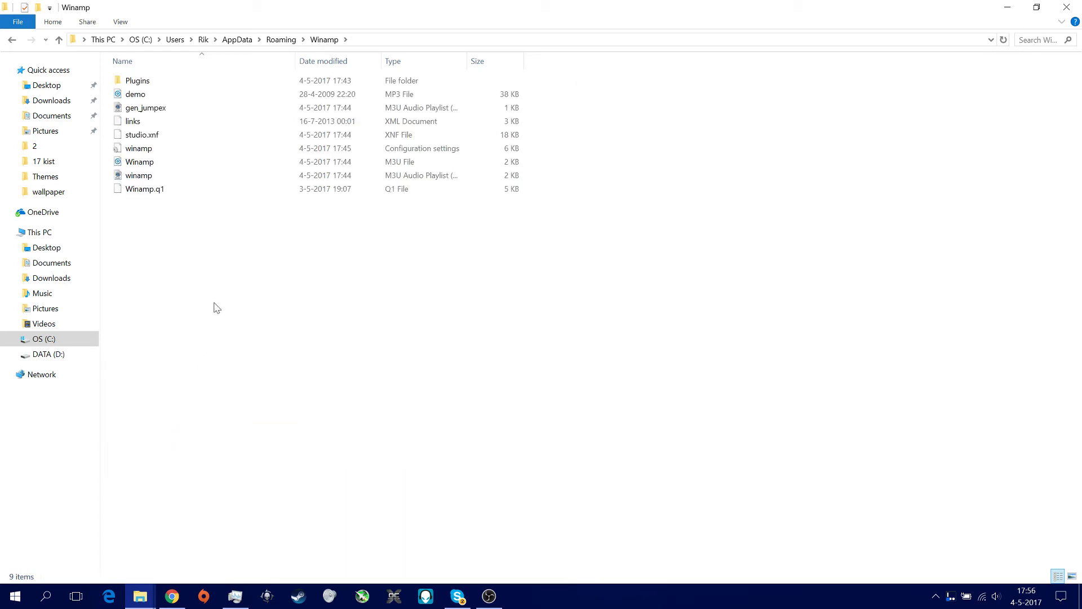
pyautogui.doubleClick(172, 80)
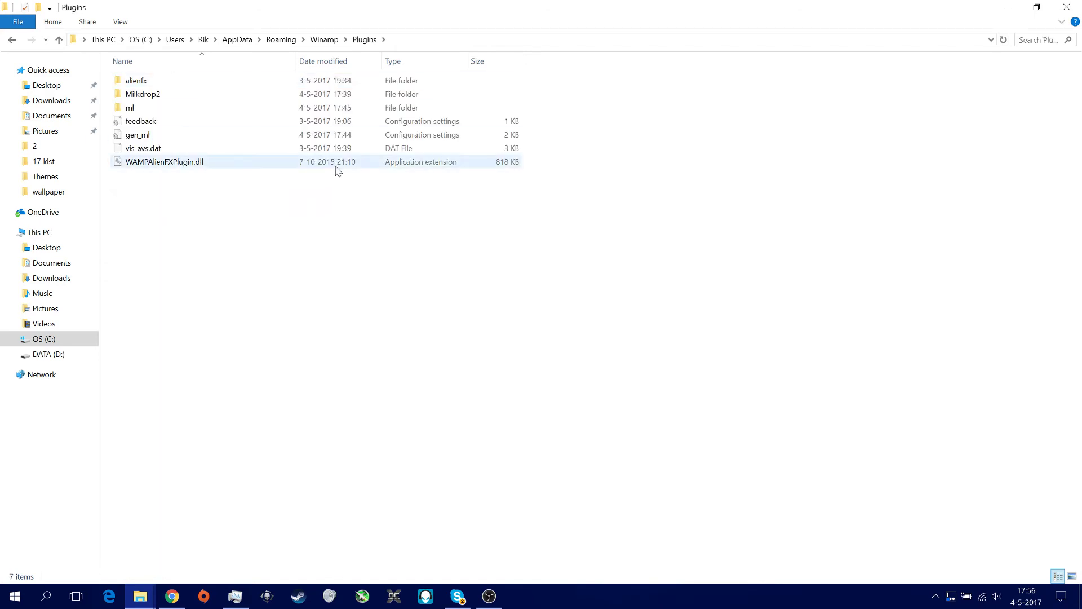
pyautogui.doubleClick(148, 81)
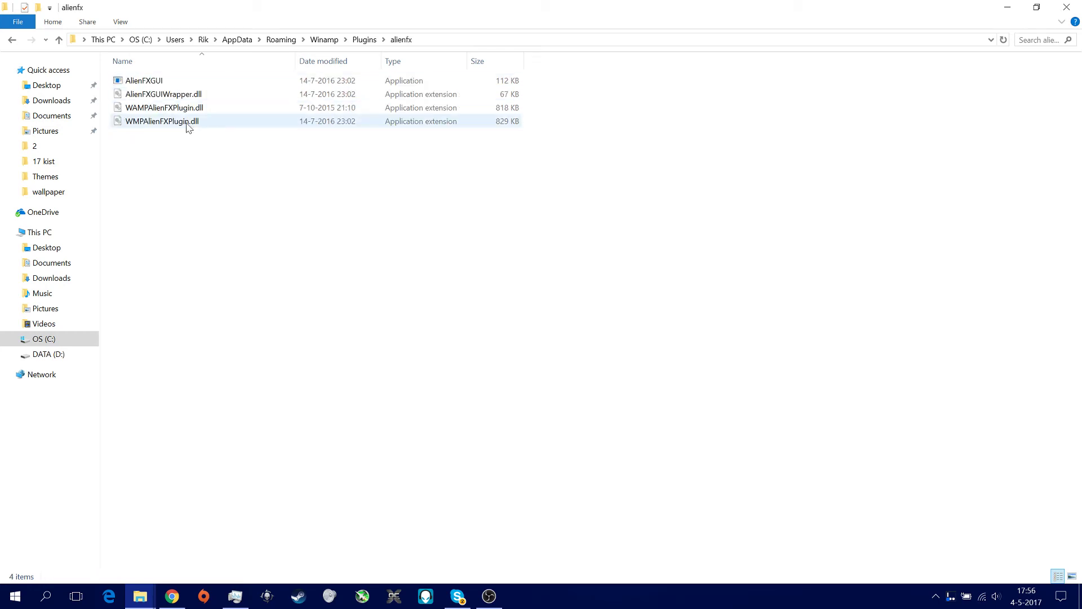
pyautogui.moveTo(188, 184); pyautogui.dragTo(175, 86)
pyautogui.click(223, 206)
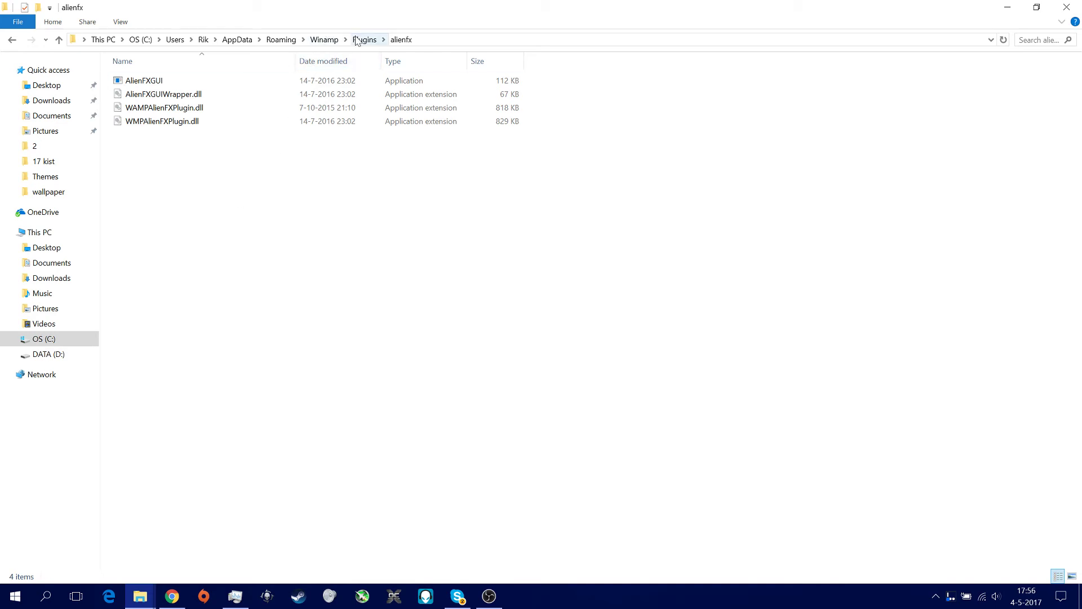
pyautogui.press('super+d')
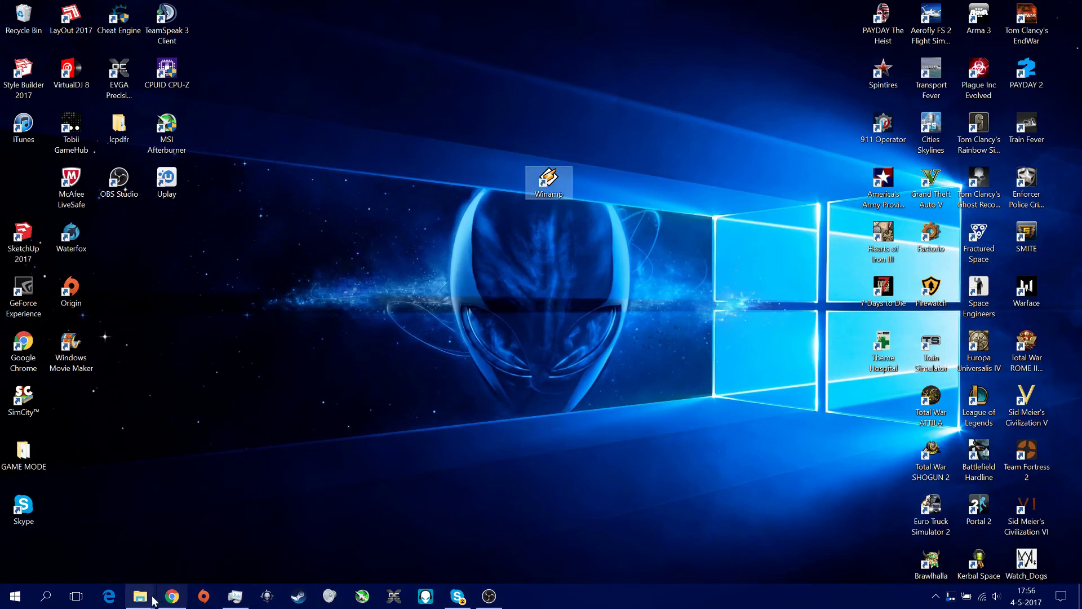
# Bring back the Explorer window and browse from the C: drive into Program Files (x86).
pyautogui.moveTo(141, 597)
pyautogui.click(202, 573)
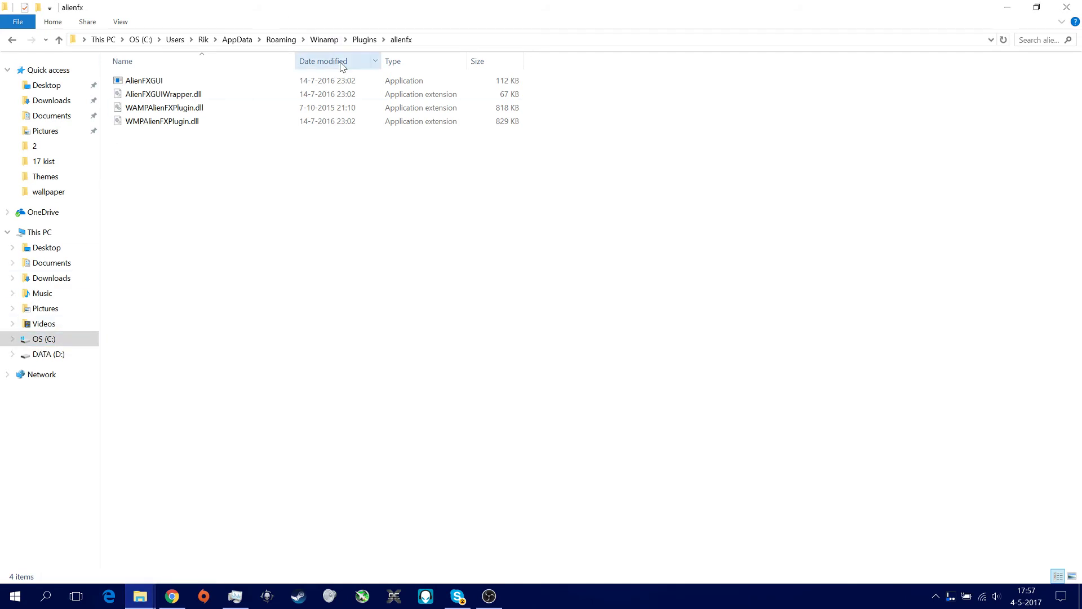
pyautogui.click(45, 343)
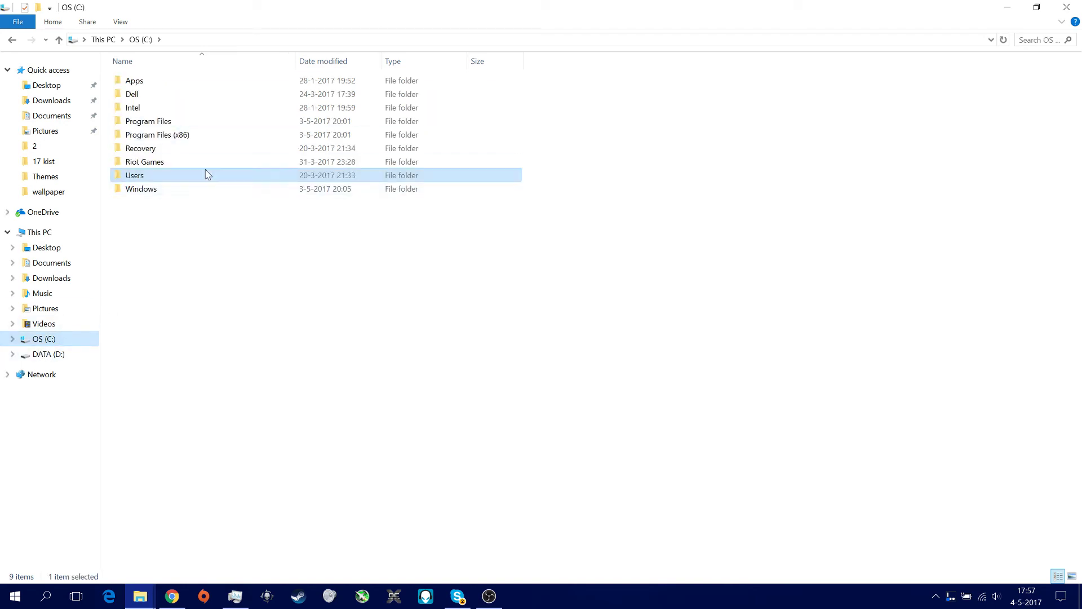
pyautogui.doubleClick(180, 122)
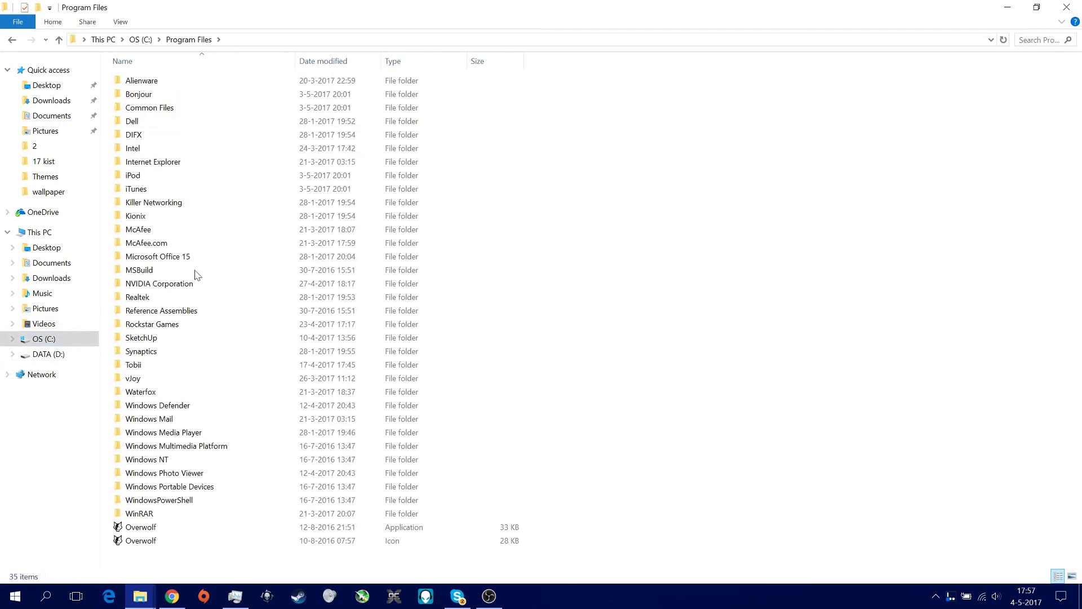
pyautogui.click(58, 41)
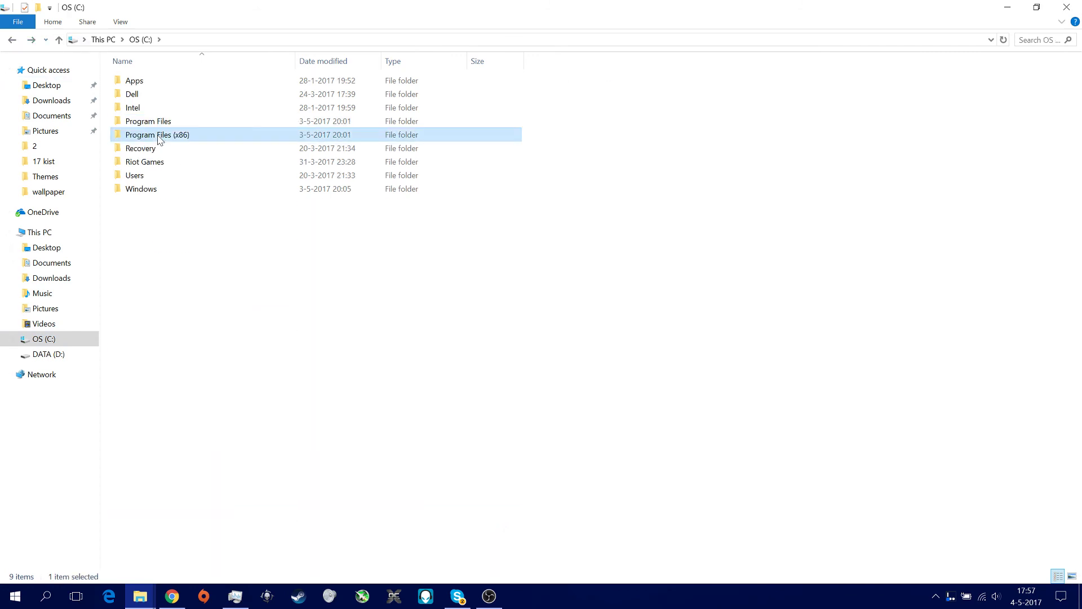
pyautogui.doubleClick(188, 138)
# Open Winamp\Plugins\fx, confirm WAMPAlienFXPlugin.dll is there, and close Explorer.
pyautogui.scroll(-2, 259, 485)
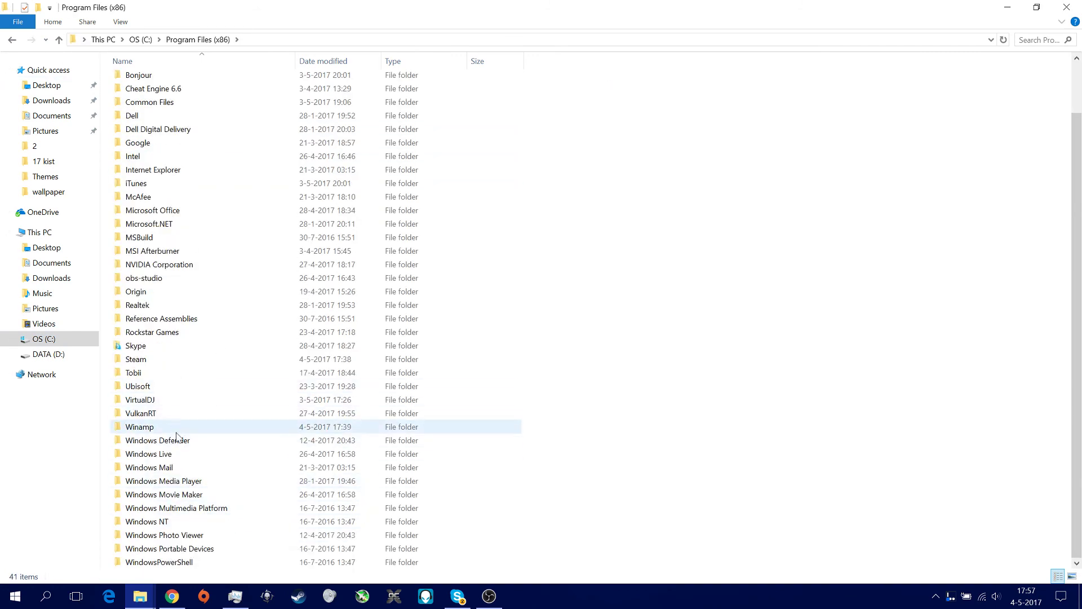
pyautogui.doubleClick(169, 427)
pyautogui.doubleClick(172, 110)
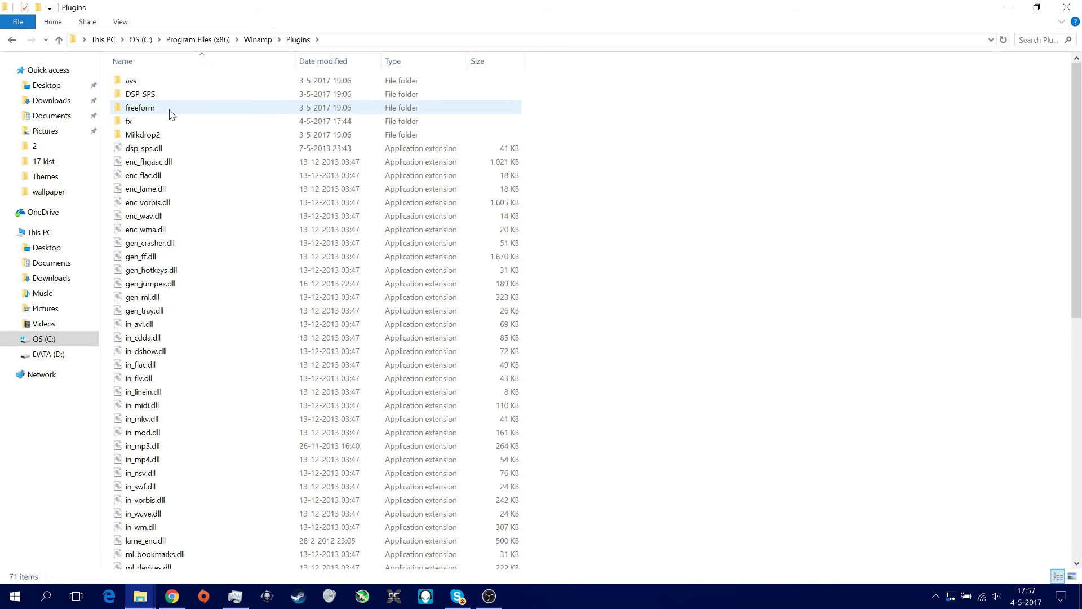
pyautogui.scroll(-11, 395, 429)
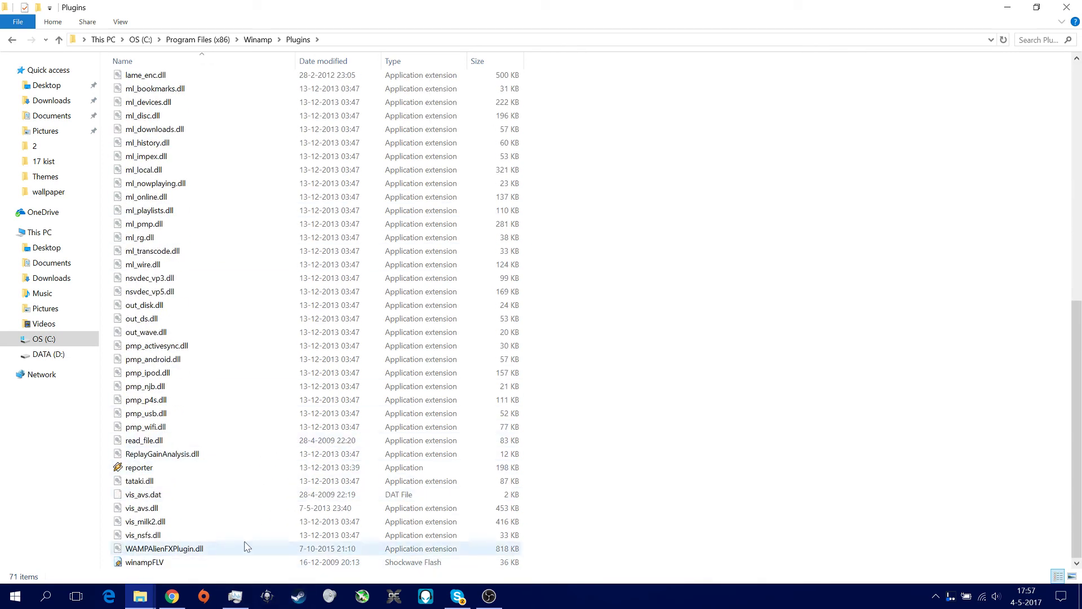
pyautogui.moveTo(173, 552)
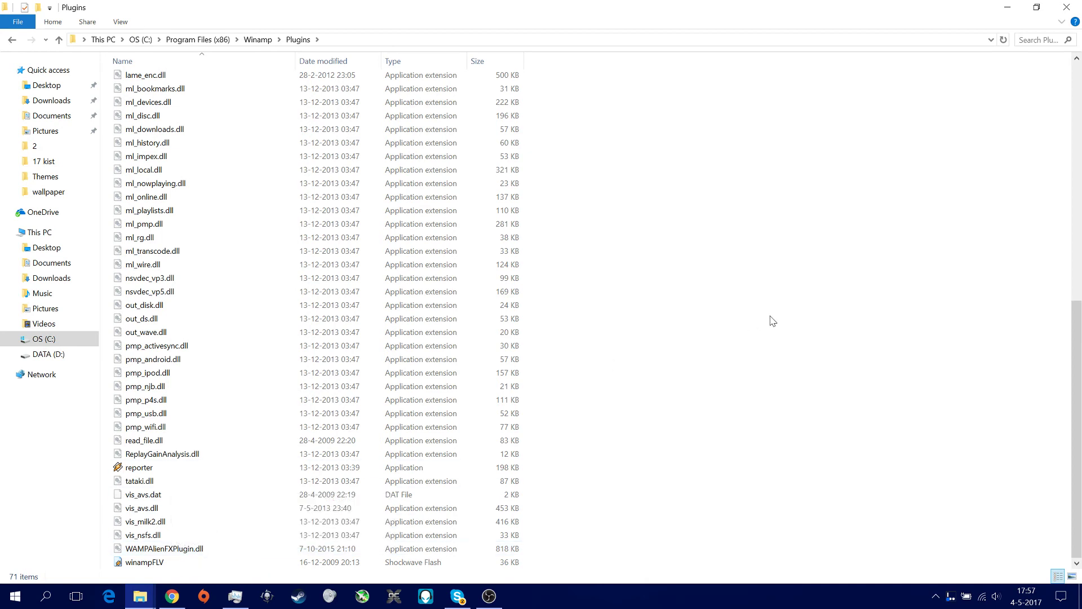
pyautogui.scroll(11, 271, 220)
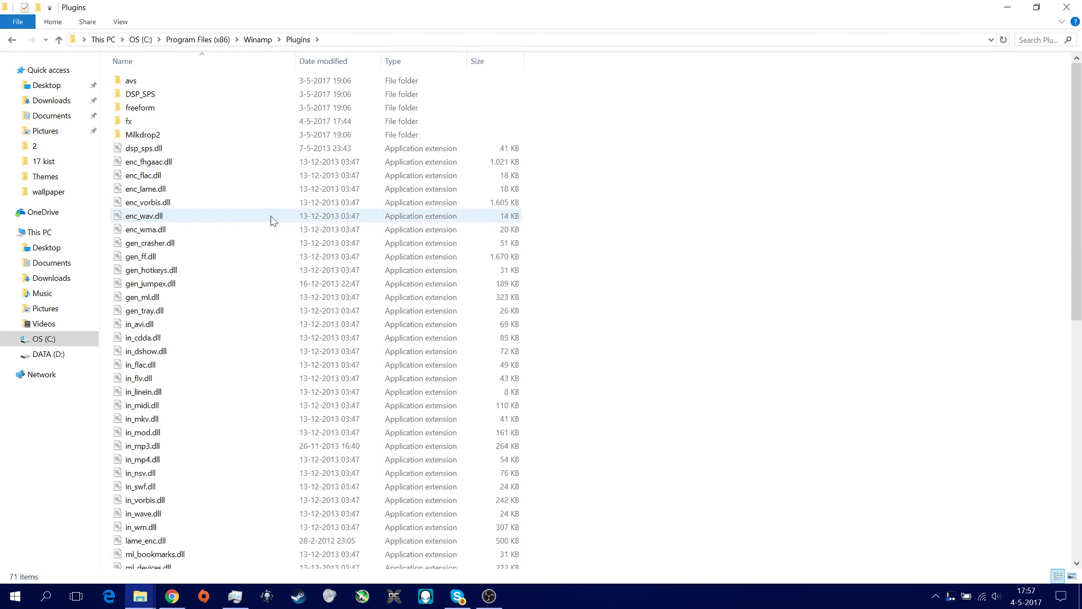
pyautogui.doubleClick(147, 123)
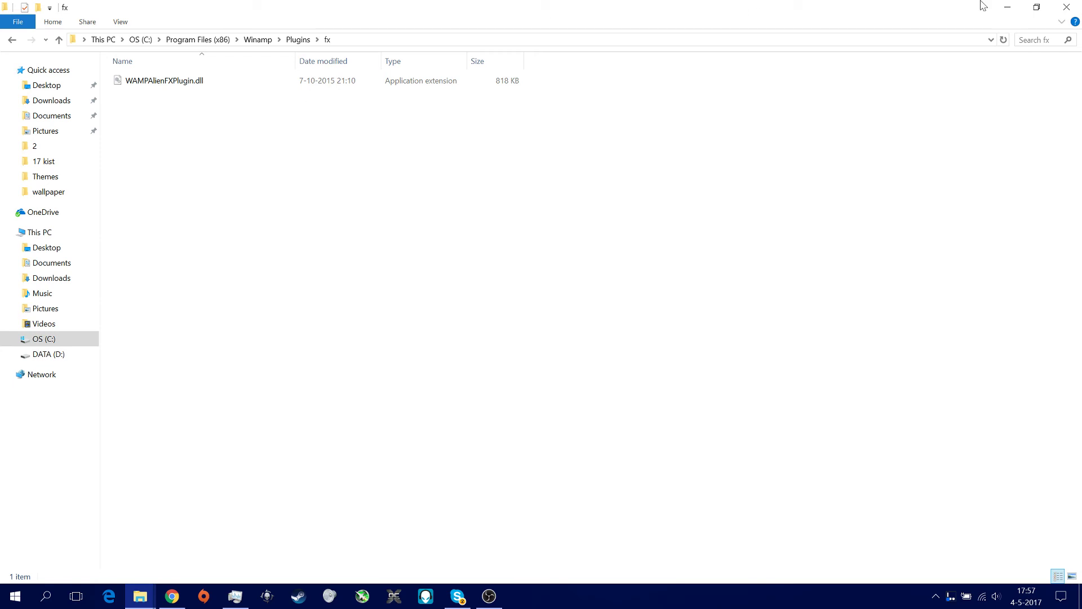
pyautogui.click(1066, 7)
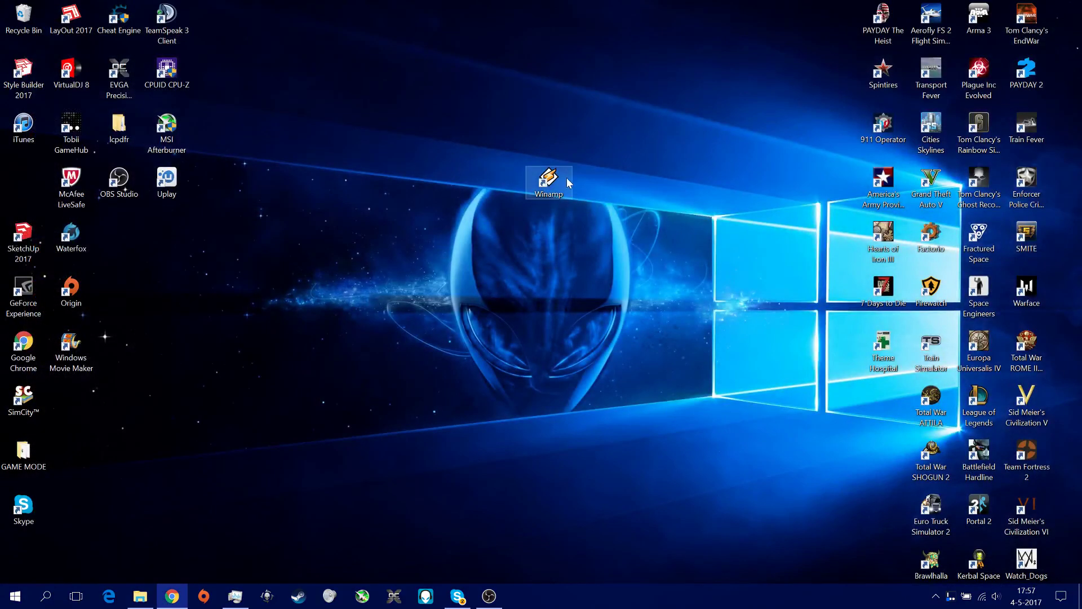
# Launch Winamp from the desktop shortcut and dock and resize the Media Library beneath the player.
pyautogui.moveTo(567, 181); pyautogui.dragTo(42, 181)
pyautogui.doubleClick(43, 180)
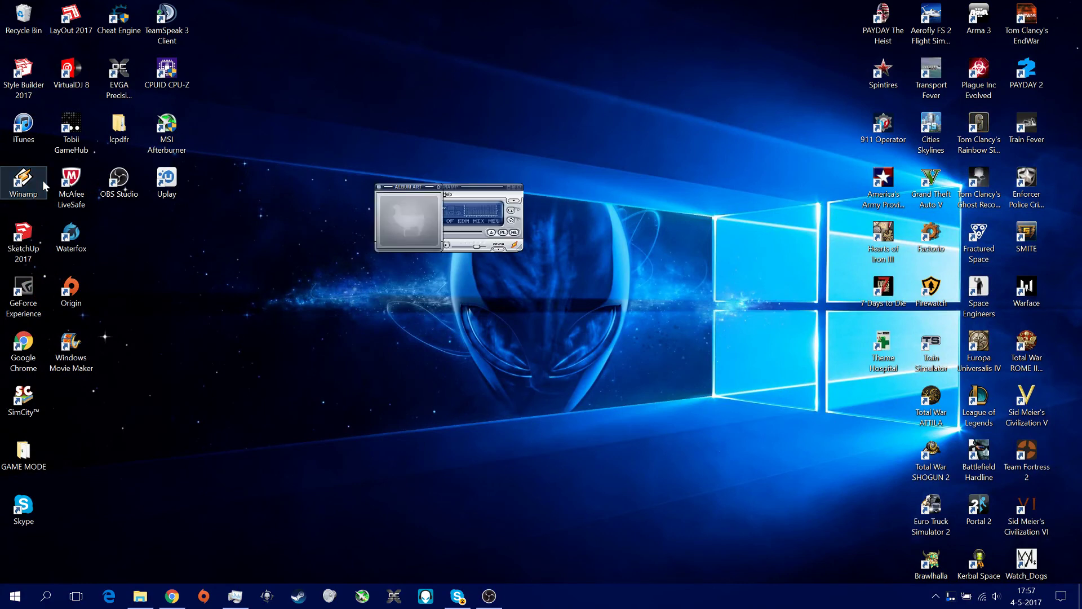
pyautogui.click(550, 355)
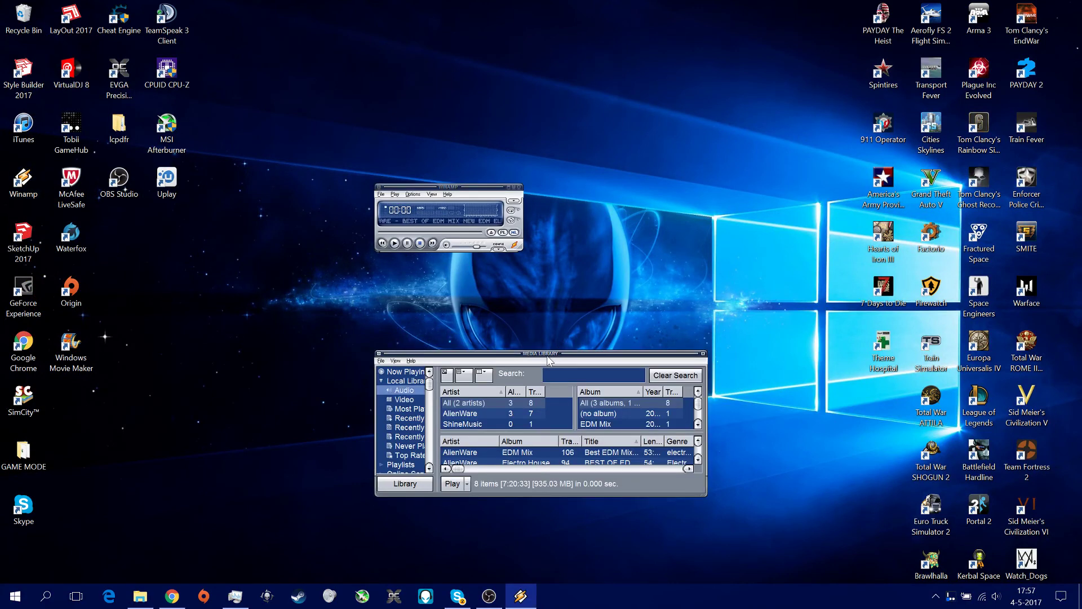
pyautogui.moveTo(549, 357); pyautogui.dragTo(546, 261)
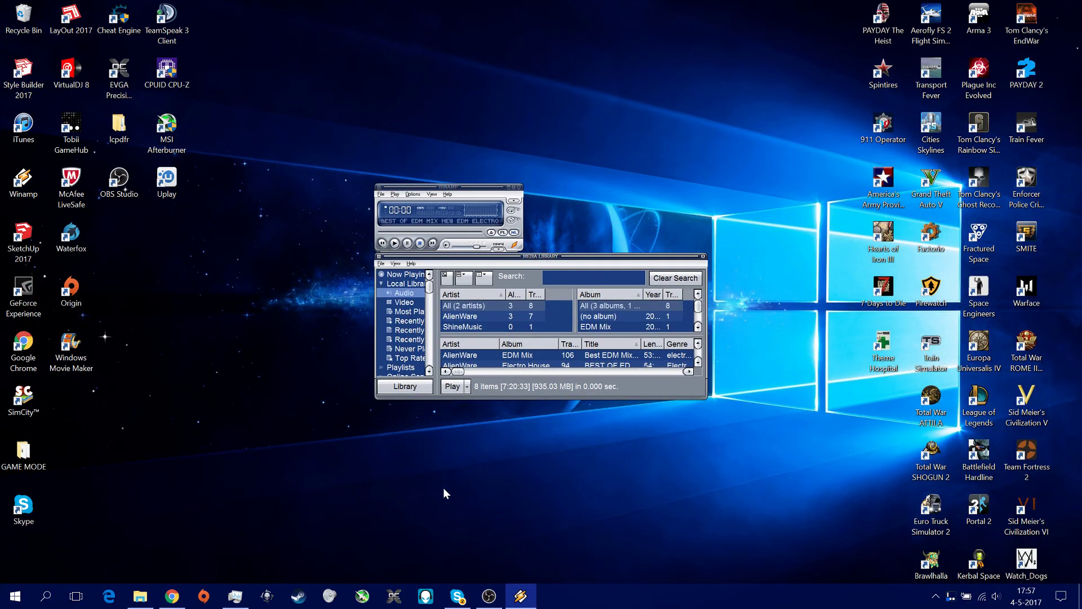
pyautogui.click(443, 492)
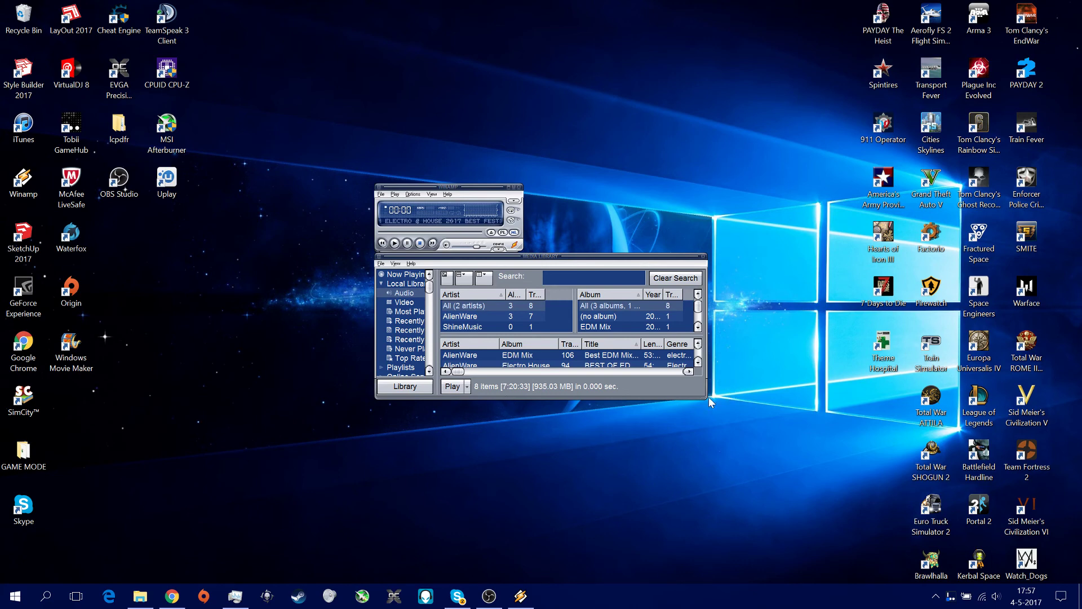
pyautogui.moveTo(709, 397); pyautogui.dragTo(1078, 581)
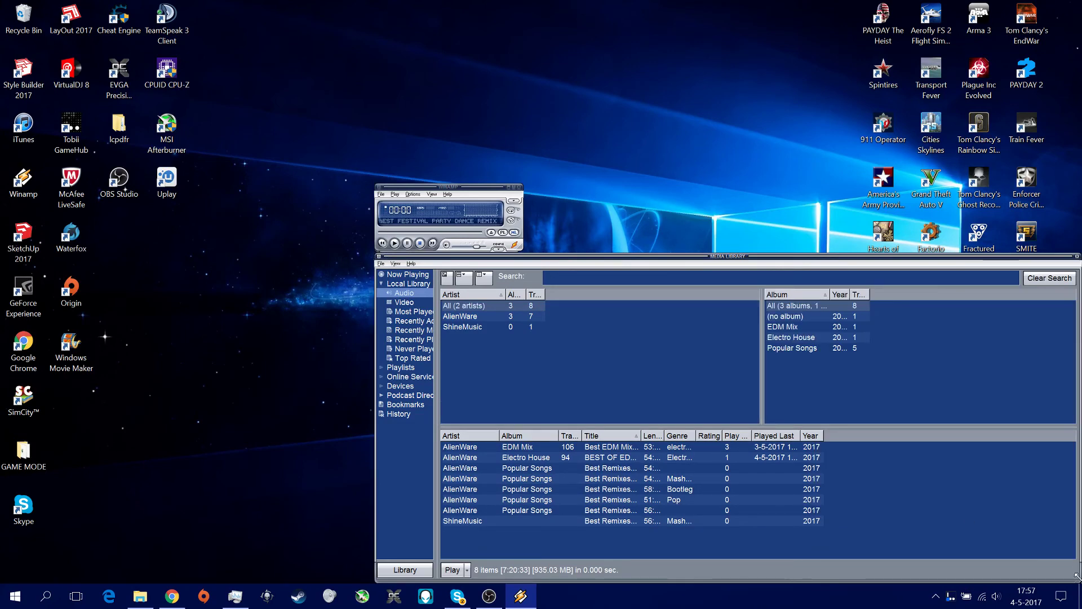
pyautogui.moveTo(1077, 577); pyautogui.dragTo(830, 441)
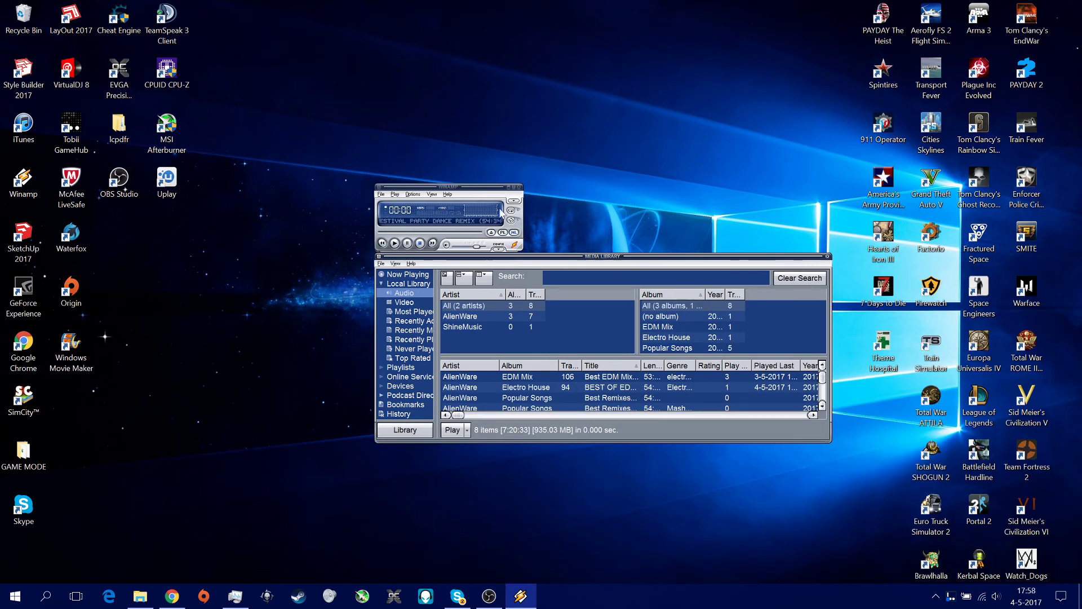
# Restore the full-size player and open Preferences on the Visualization plug-ins list.
pyautogui.click(515, 186)
pyautogui.click(515, 187)
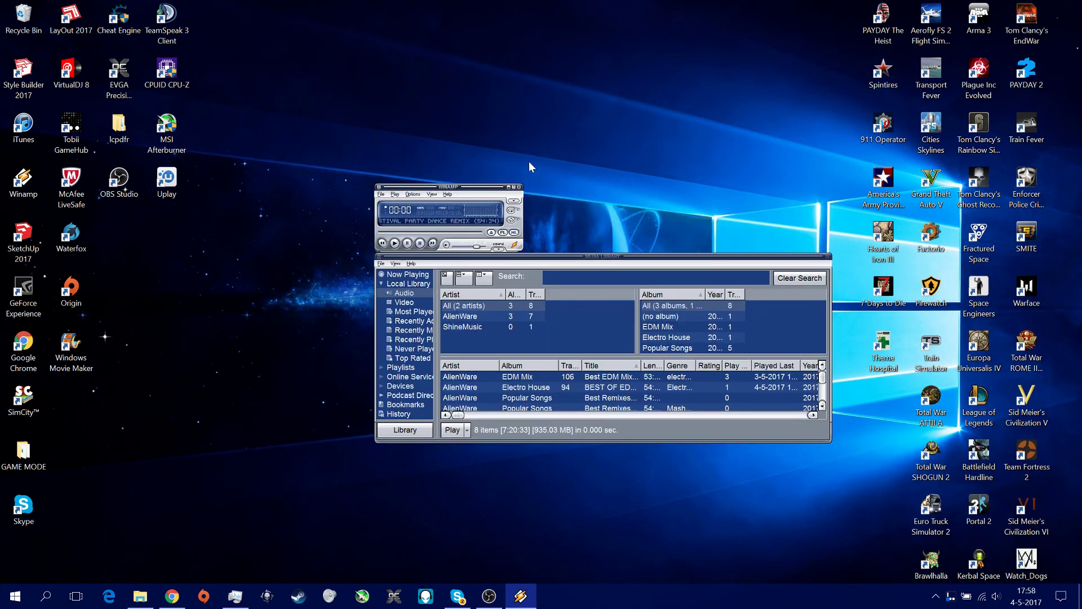
pyautogui.click(432, 194)
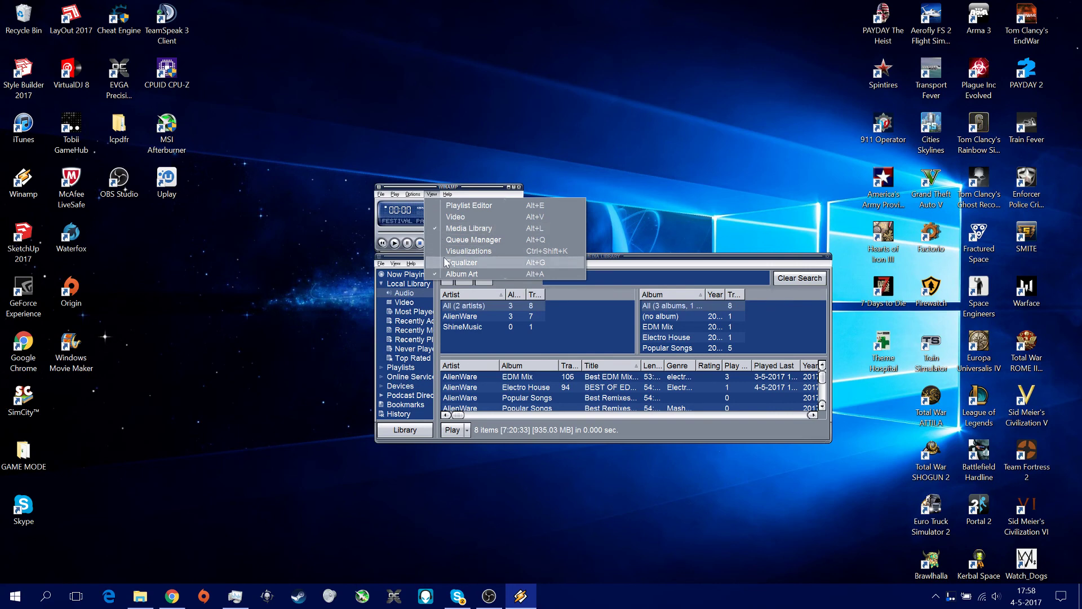
pyautogui.click(412, 206)
pyautogui.click(413, 194)
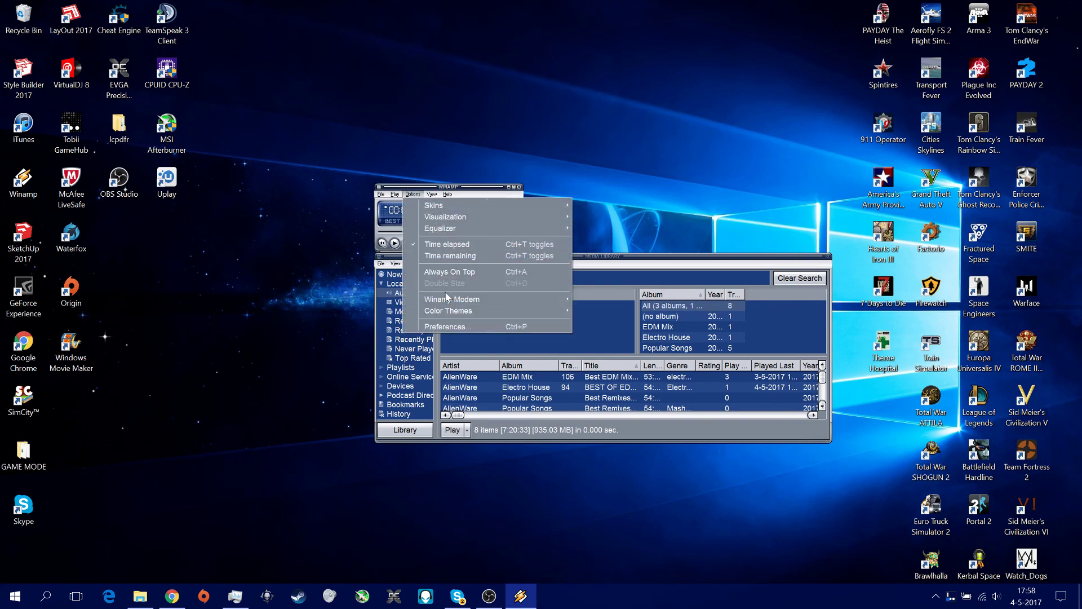
# Select Alienware AlienFX as the active visualization plug-in.
pyautogui.moveTo(446, 220)
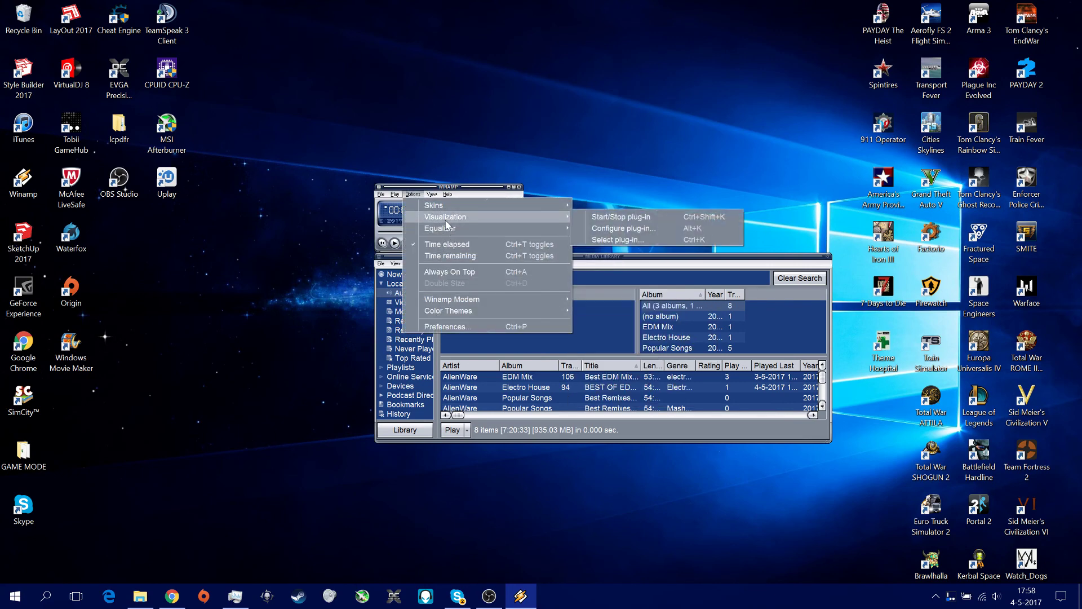
pyautogui.click(633, 240)
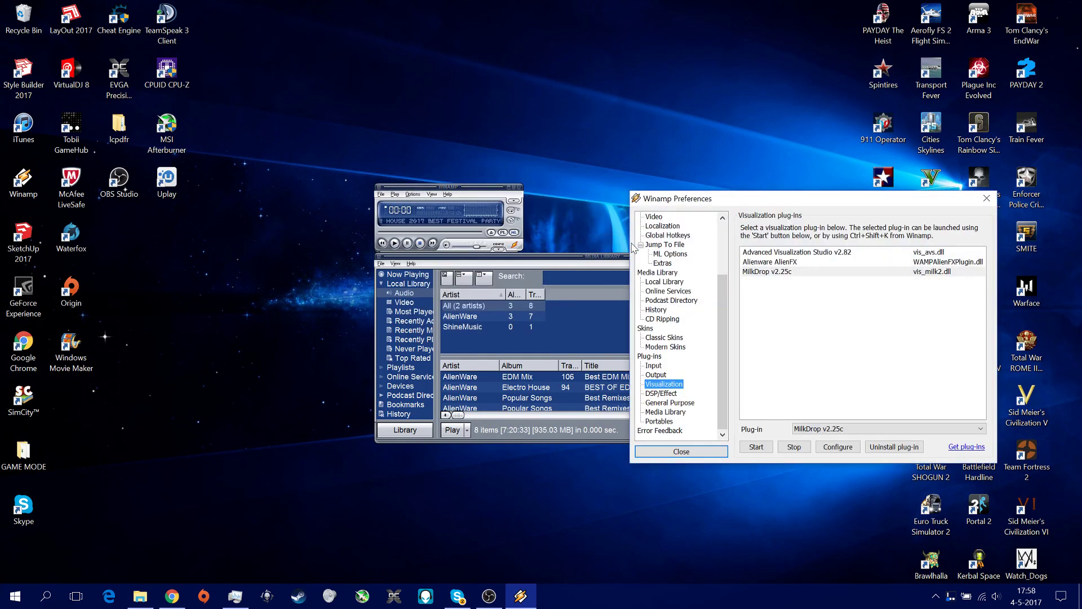
pyautogui.click(773, 263)
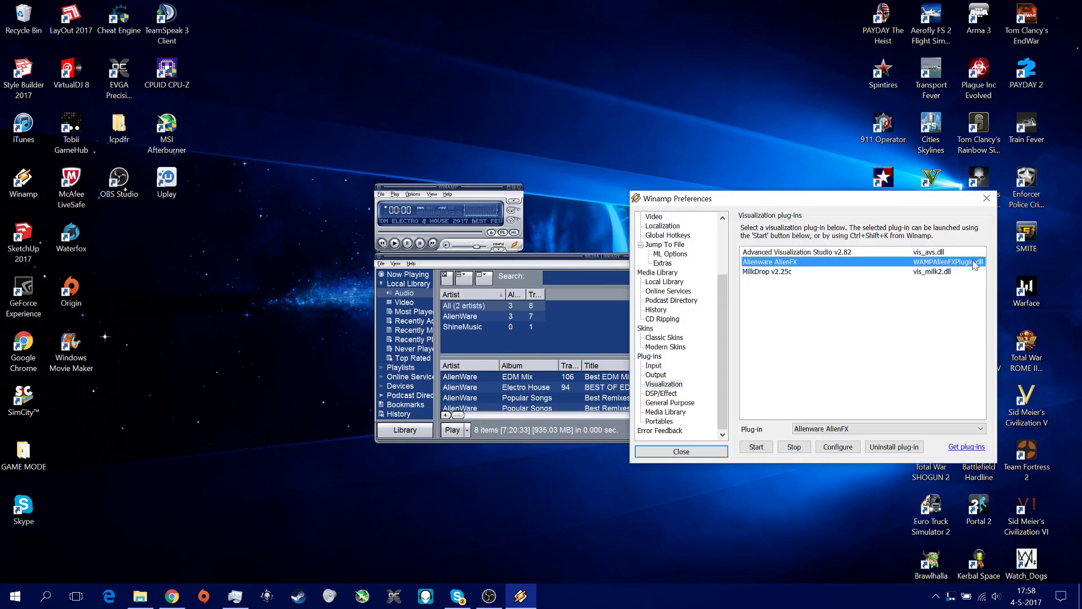
pyautogui.click(857, 431)
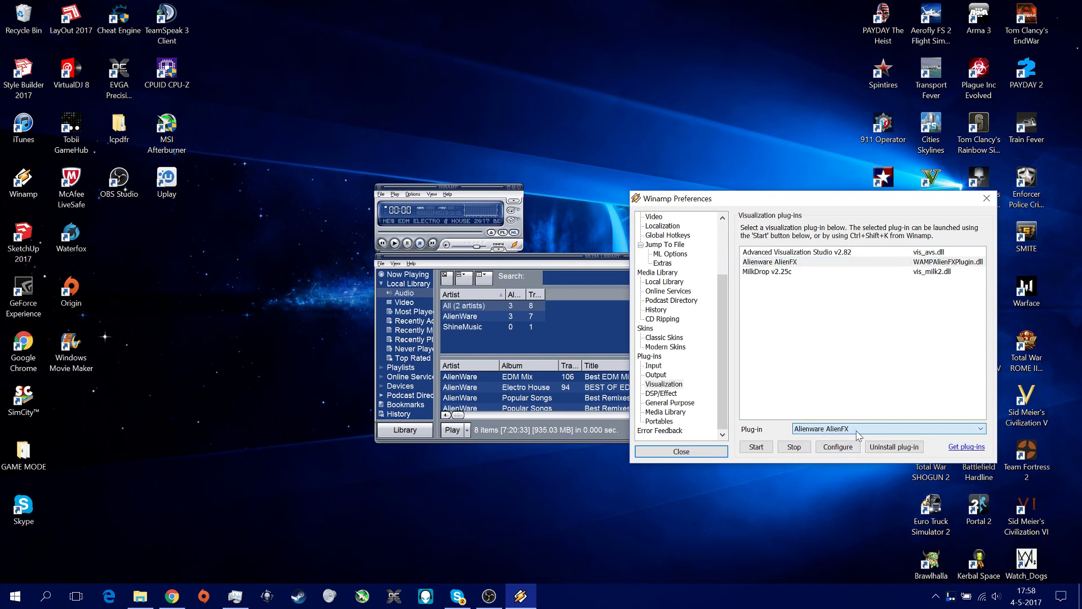
# Set the AlienFX lighting colour to dark blue, apply it, and close Preferences.
pyautogui.click(756, 446)
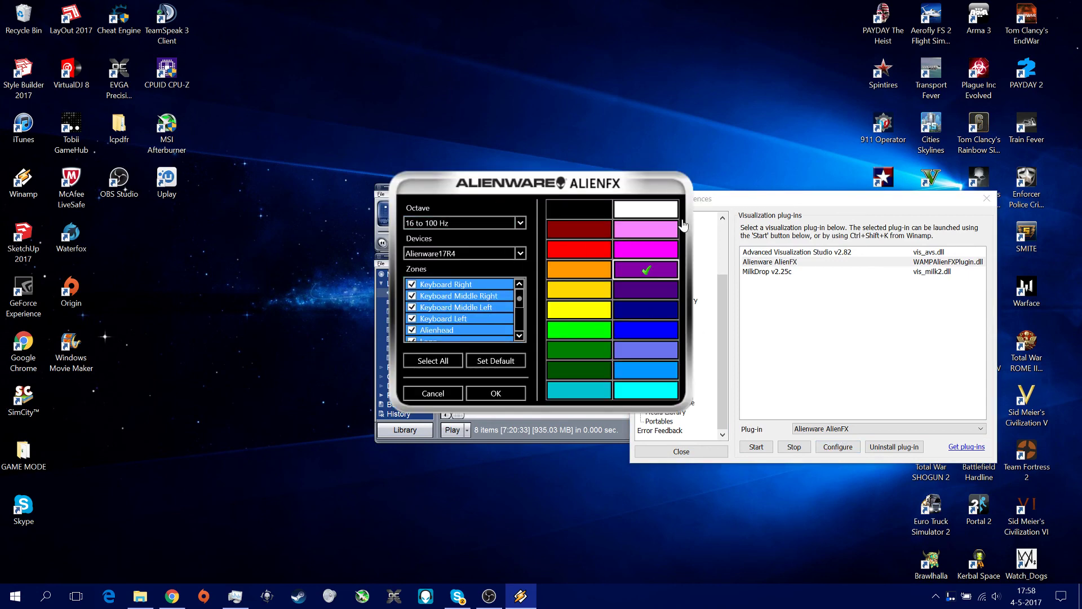
pyautogui.click(646, 311)
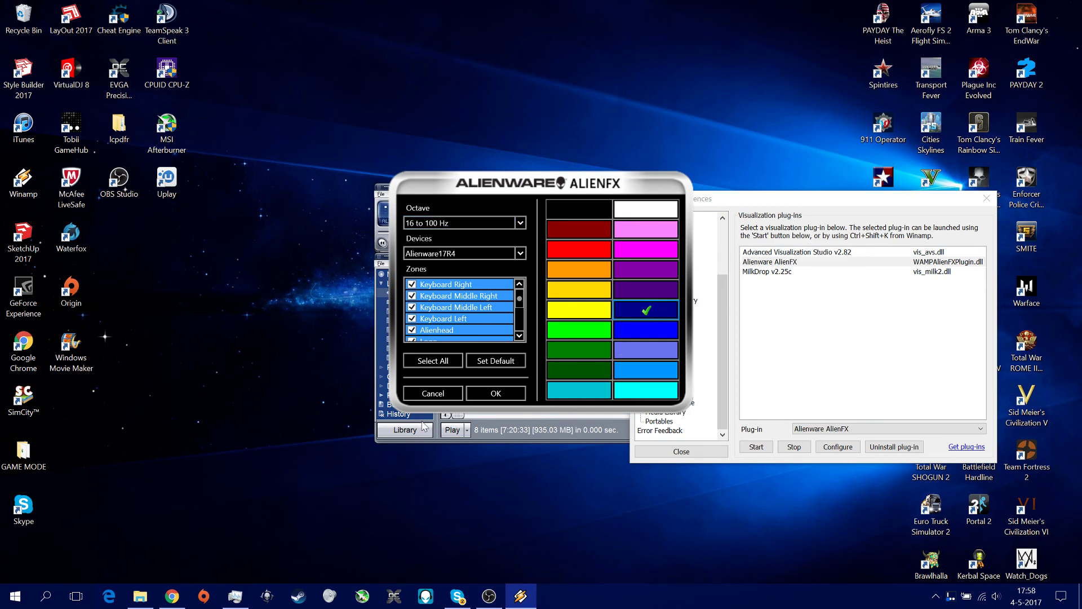
pyautogui.click(496, 393)
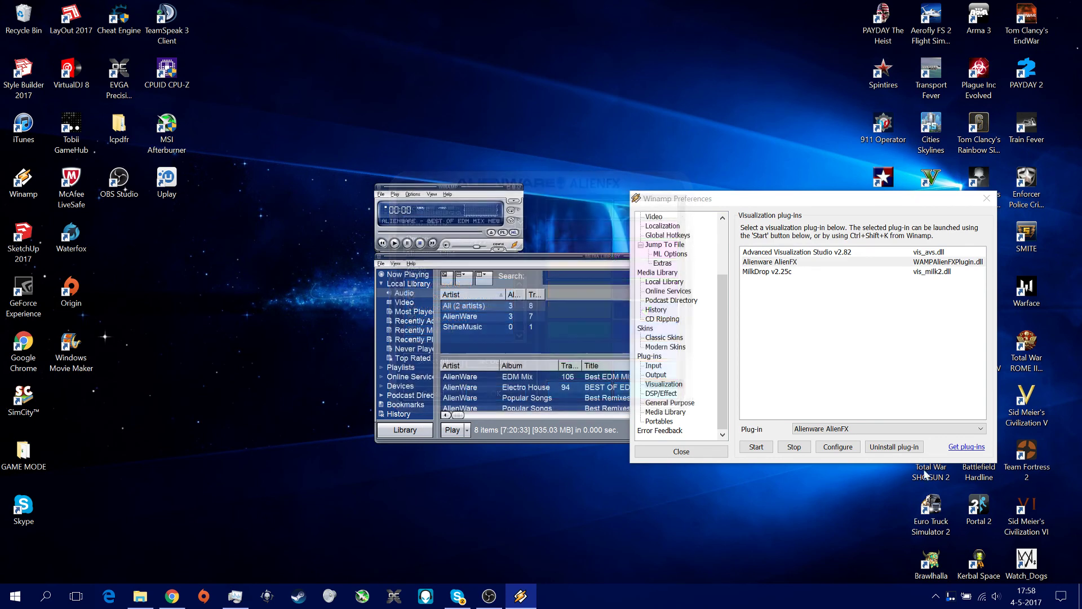
pyautogui.click(681, 450)
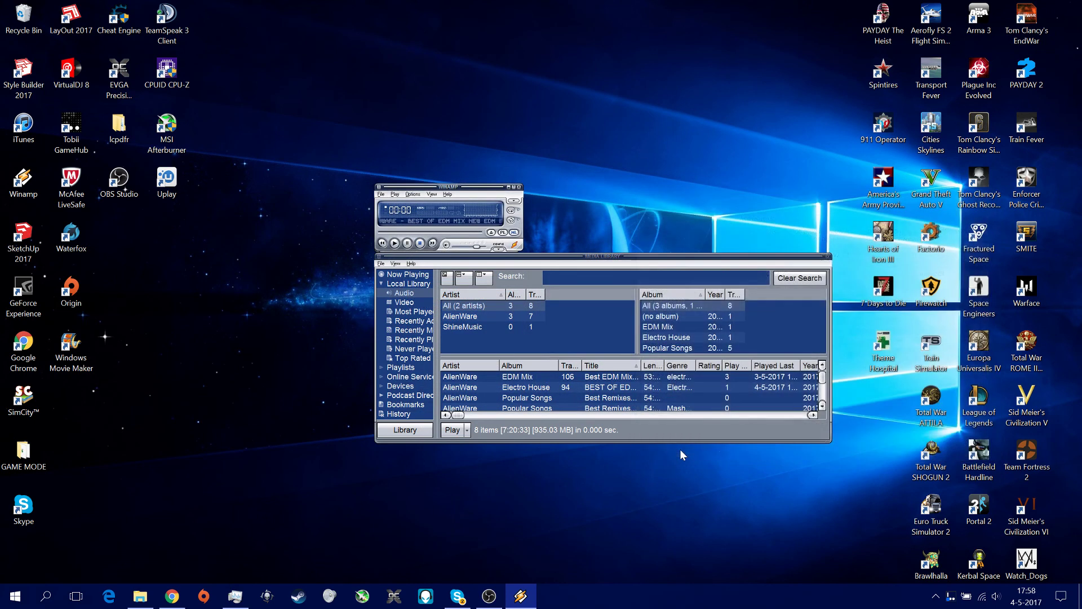
# Play AlienWare's tracks, launch the Alienware AlienFX visualization, then close its window.
pyautogui.click(472, 317)
pyautogui.doubleClick(473, 316)
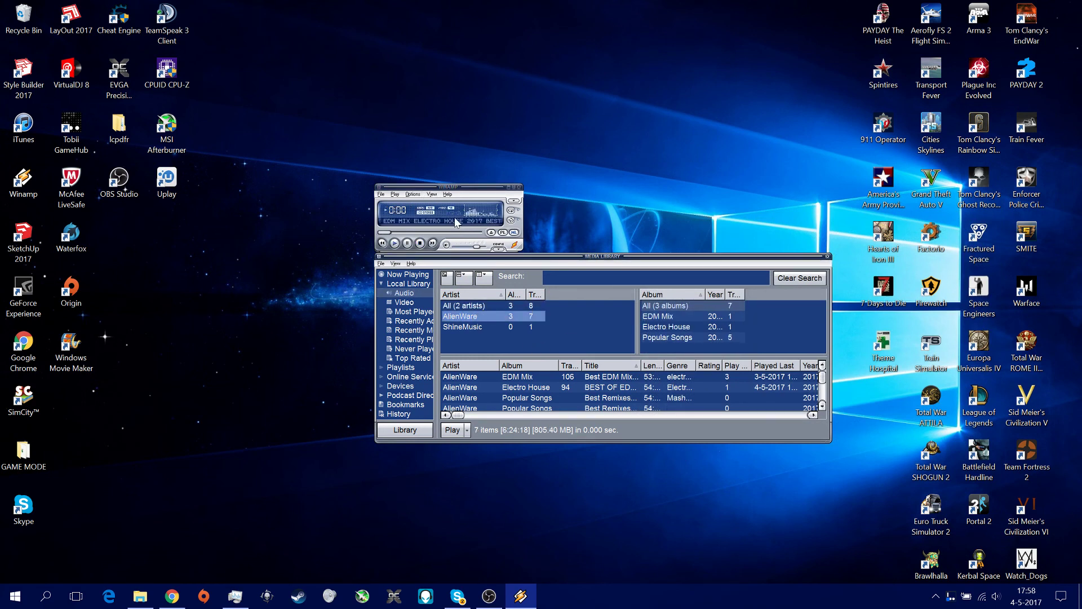
pyautogui.click(432, 194)
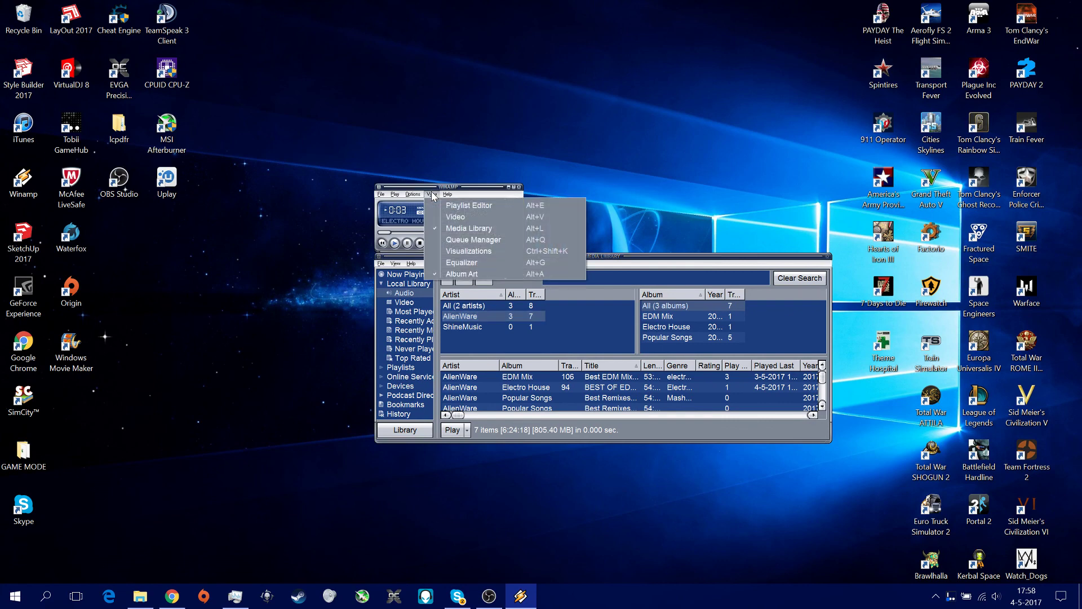
pyautogui.click(465, 251)
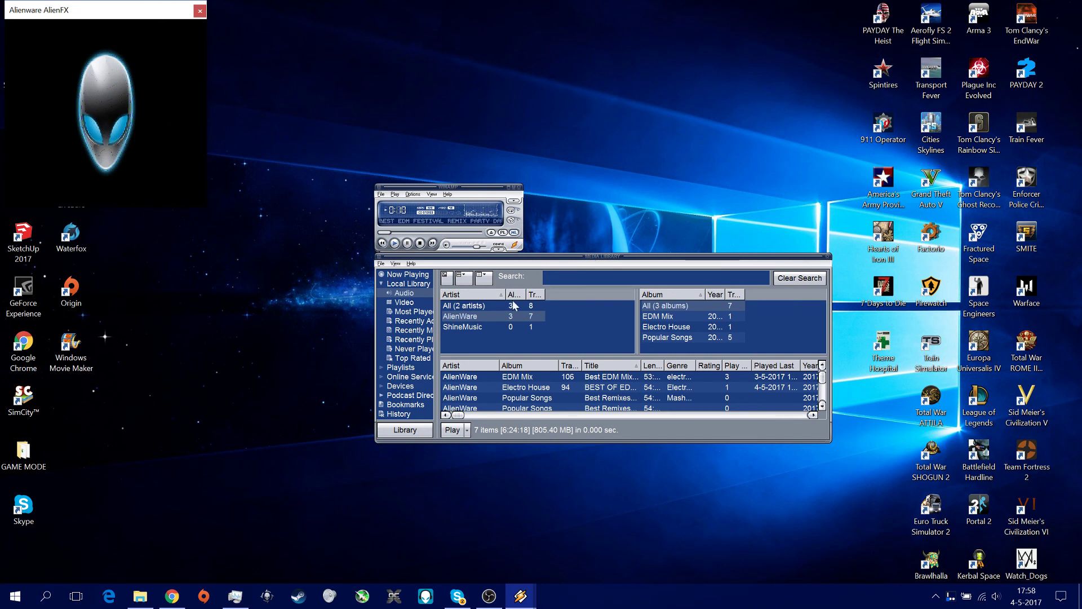
pyautogui.click(416, 135)
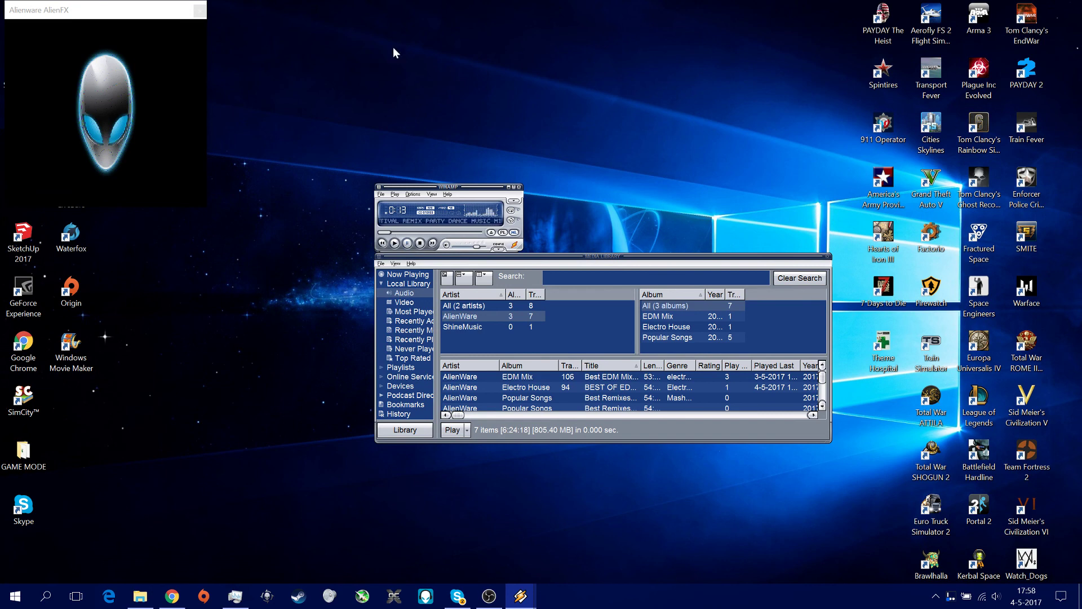
pyautogui.click(201, 13)
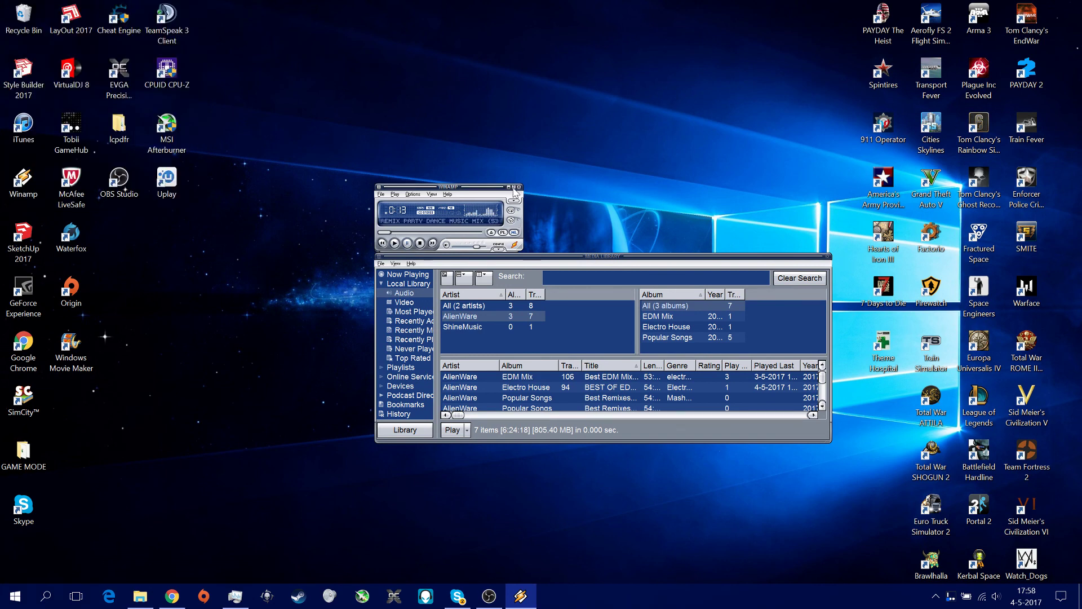